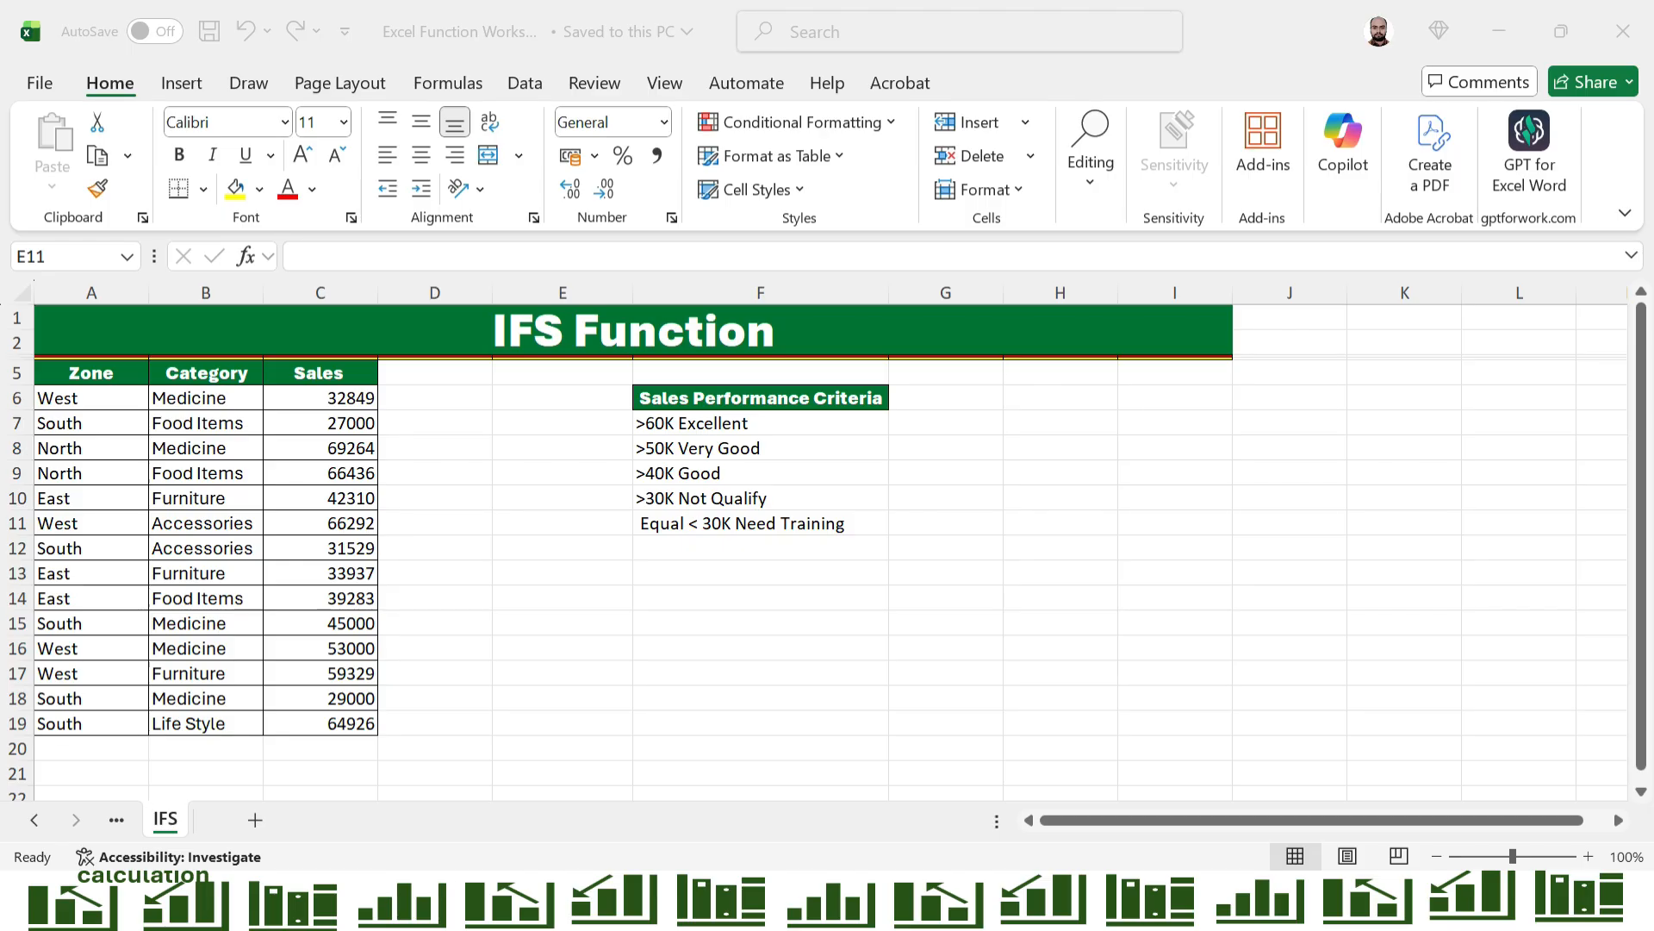
Start an IFS formula in D6 that returns "Excellent" when C6>60000
{"action": "left_click", "coordinate": [435, 398]}
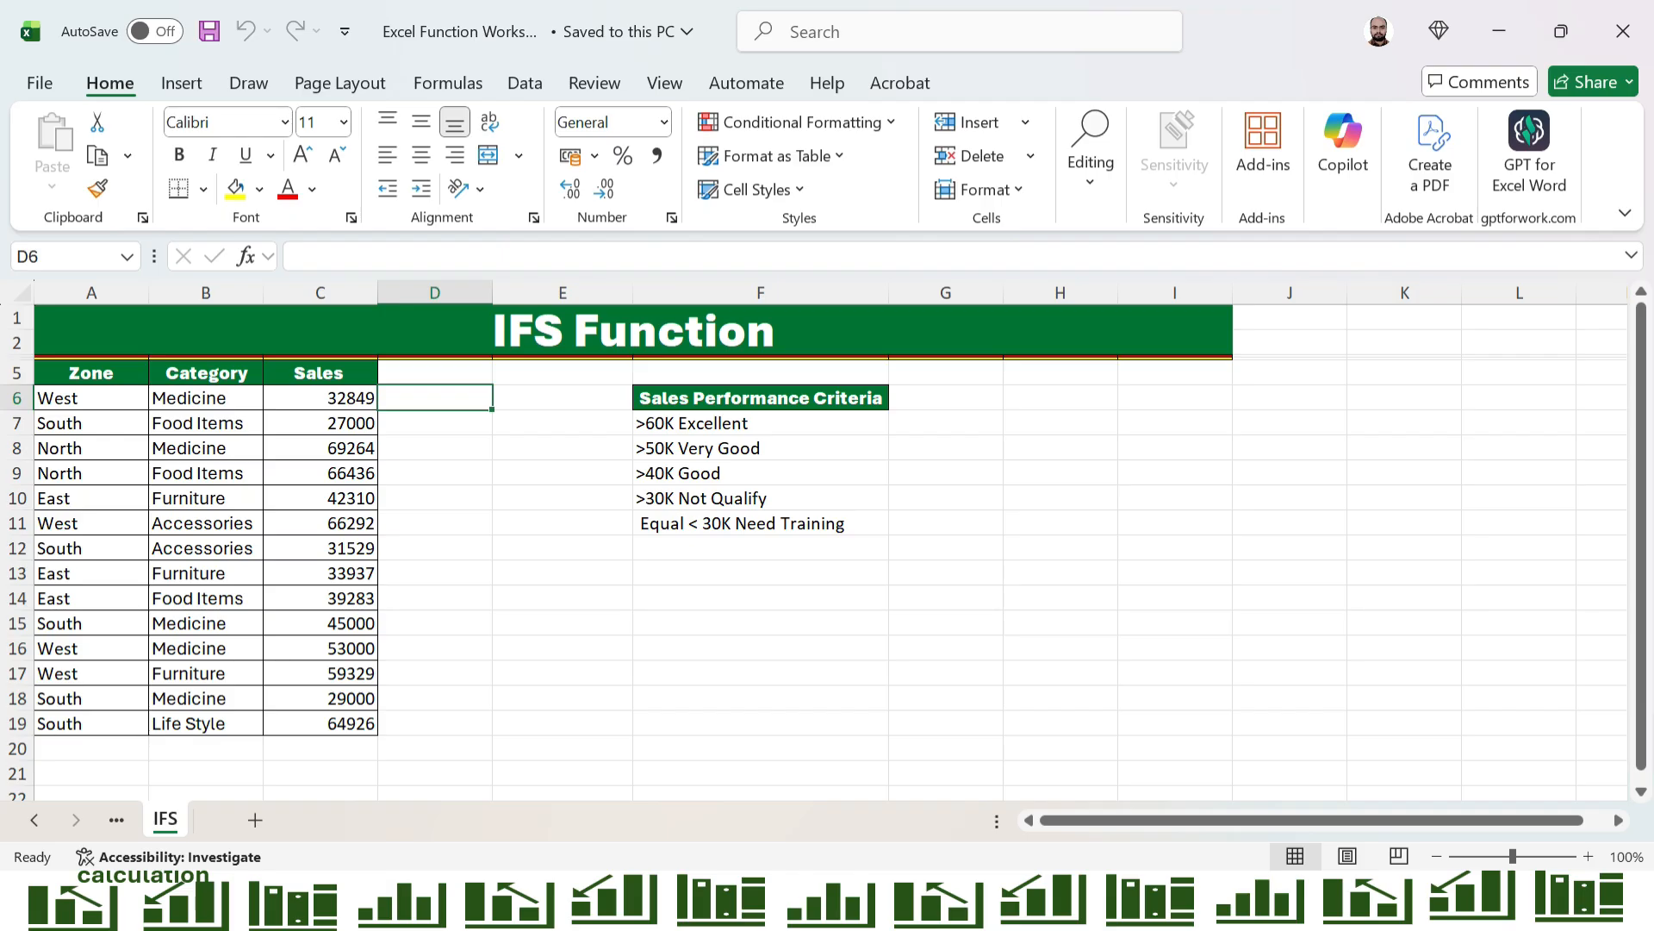
{"action": "type", "text": "=IF"}
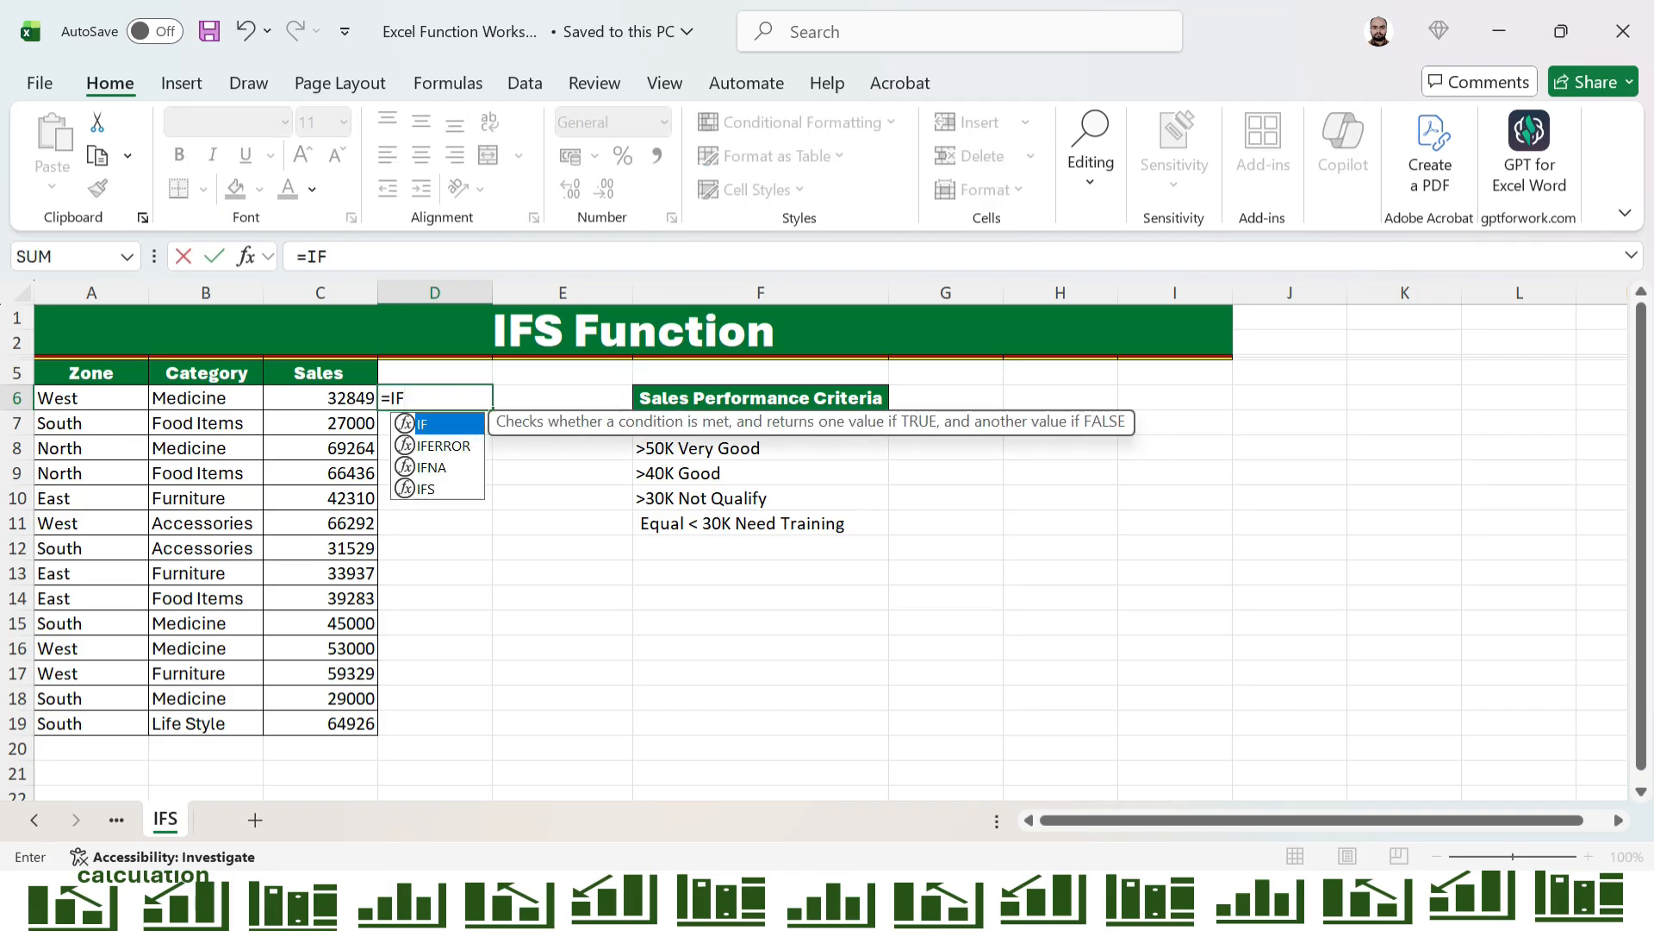
{"action": "type", "text": "S("}
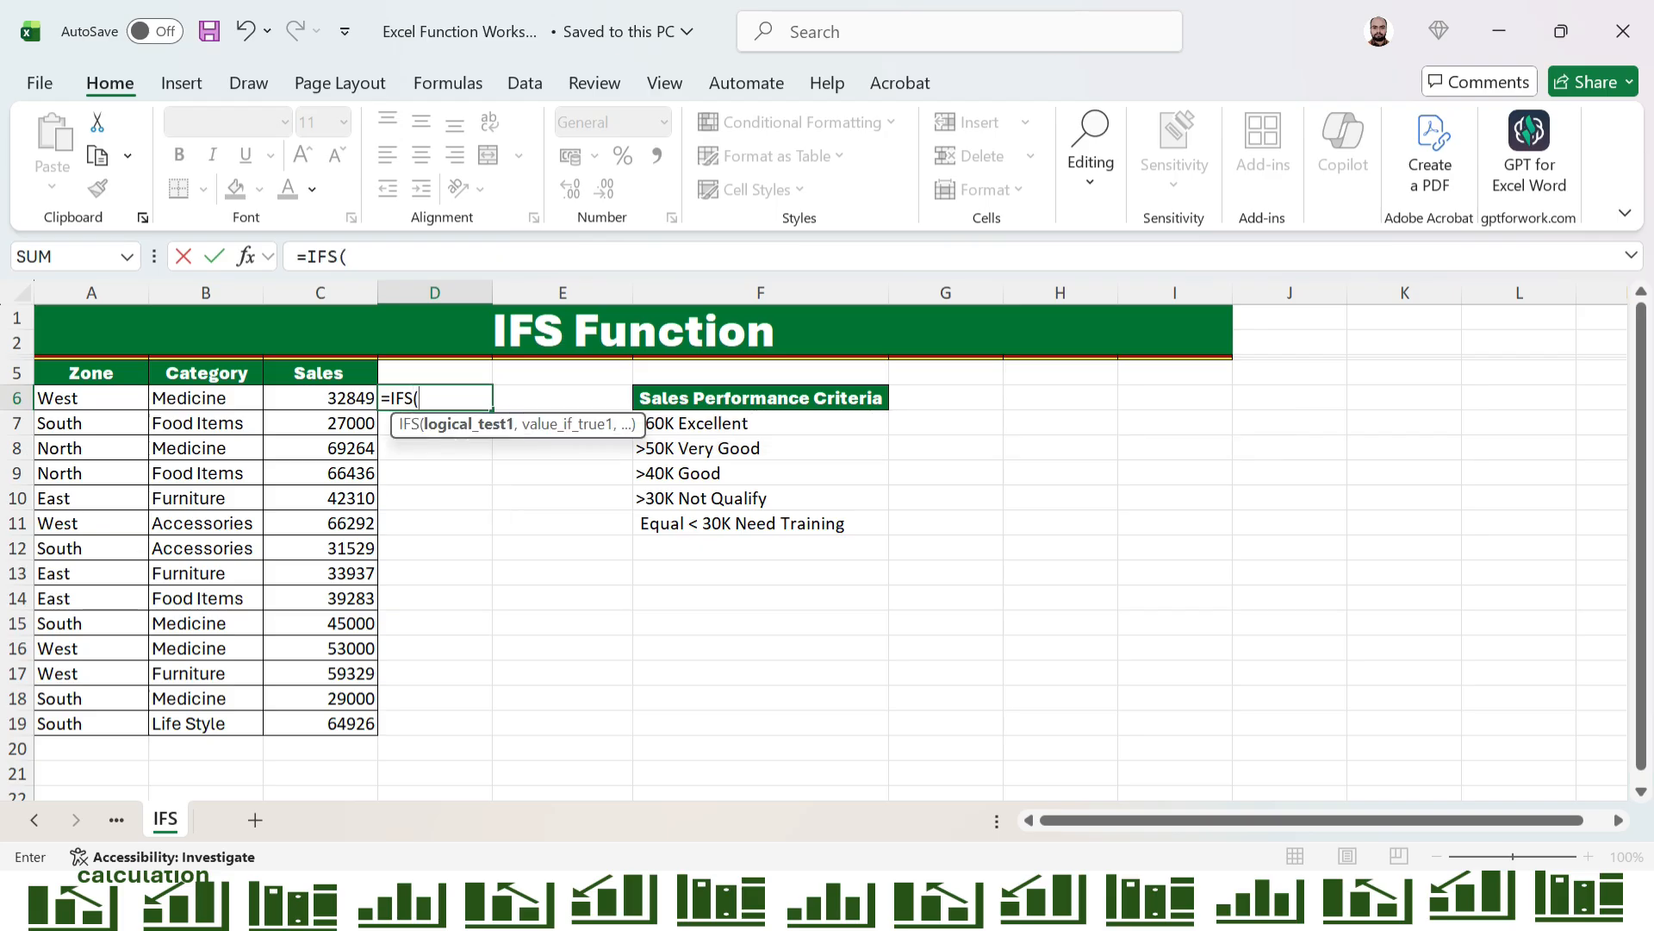
{"action": "left_click", "coordinate": [321, 398]}
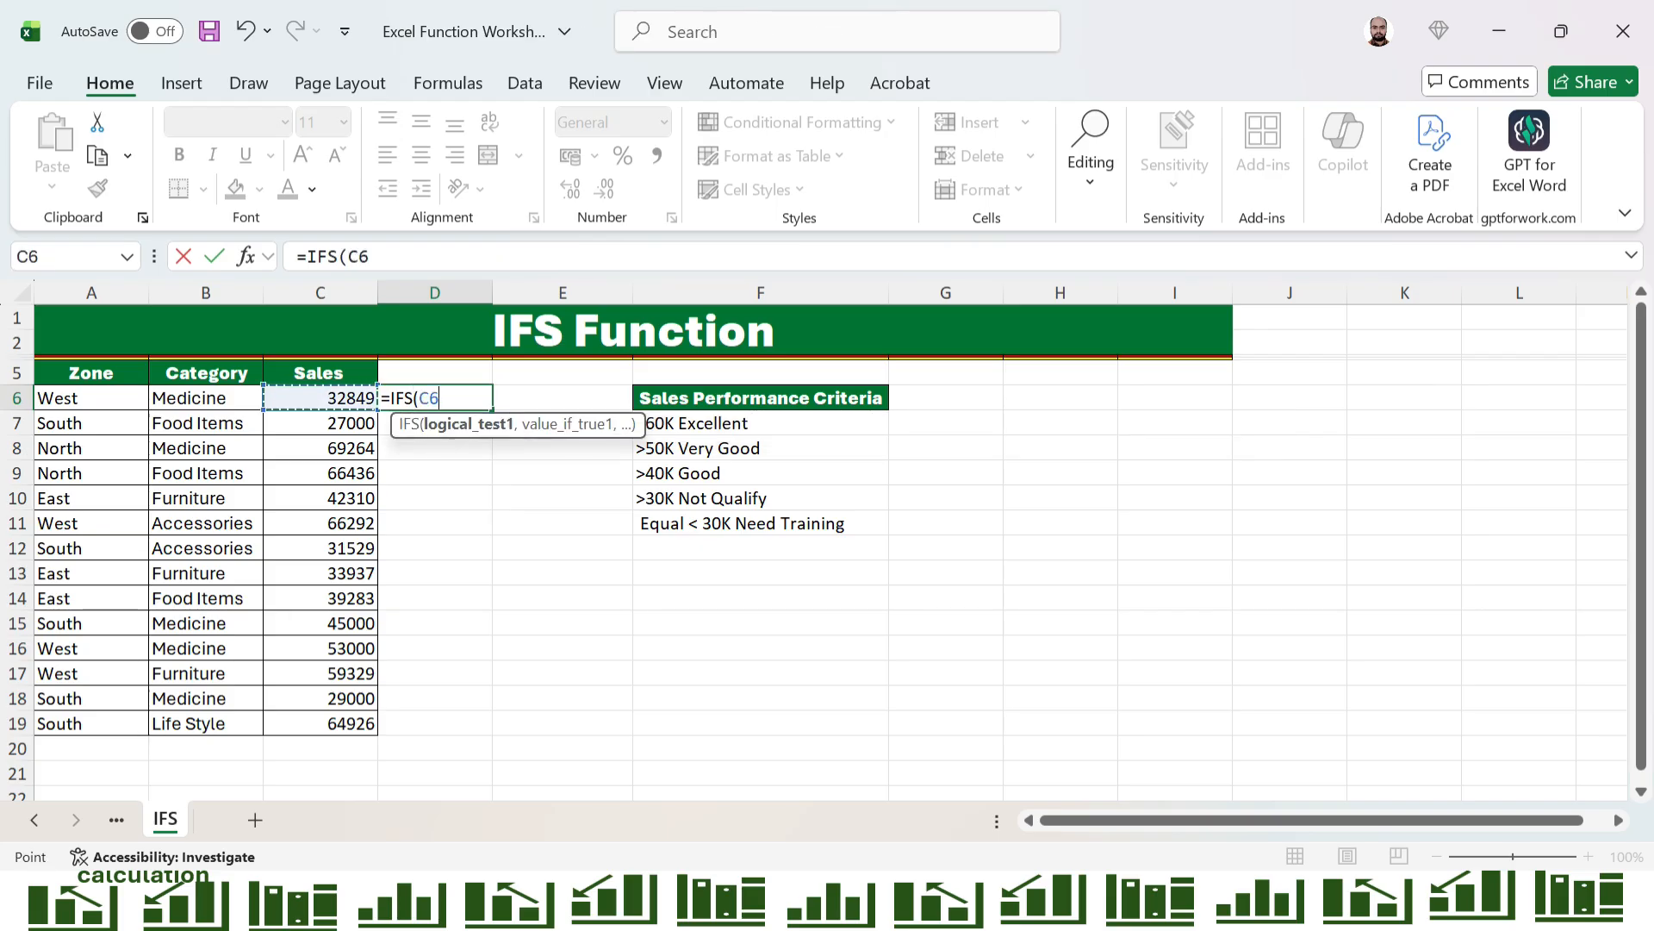
{"action": "type", "text": ">60000"}
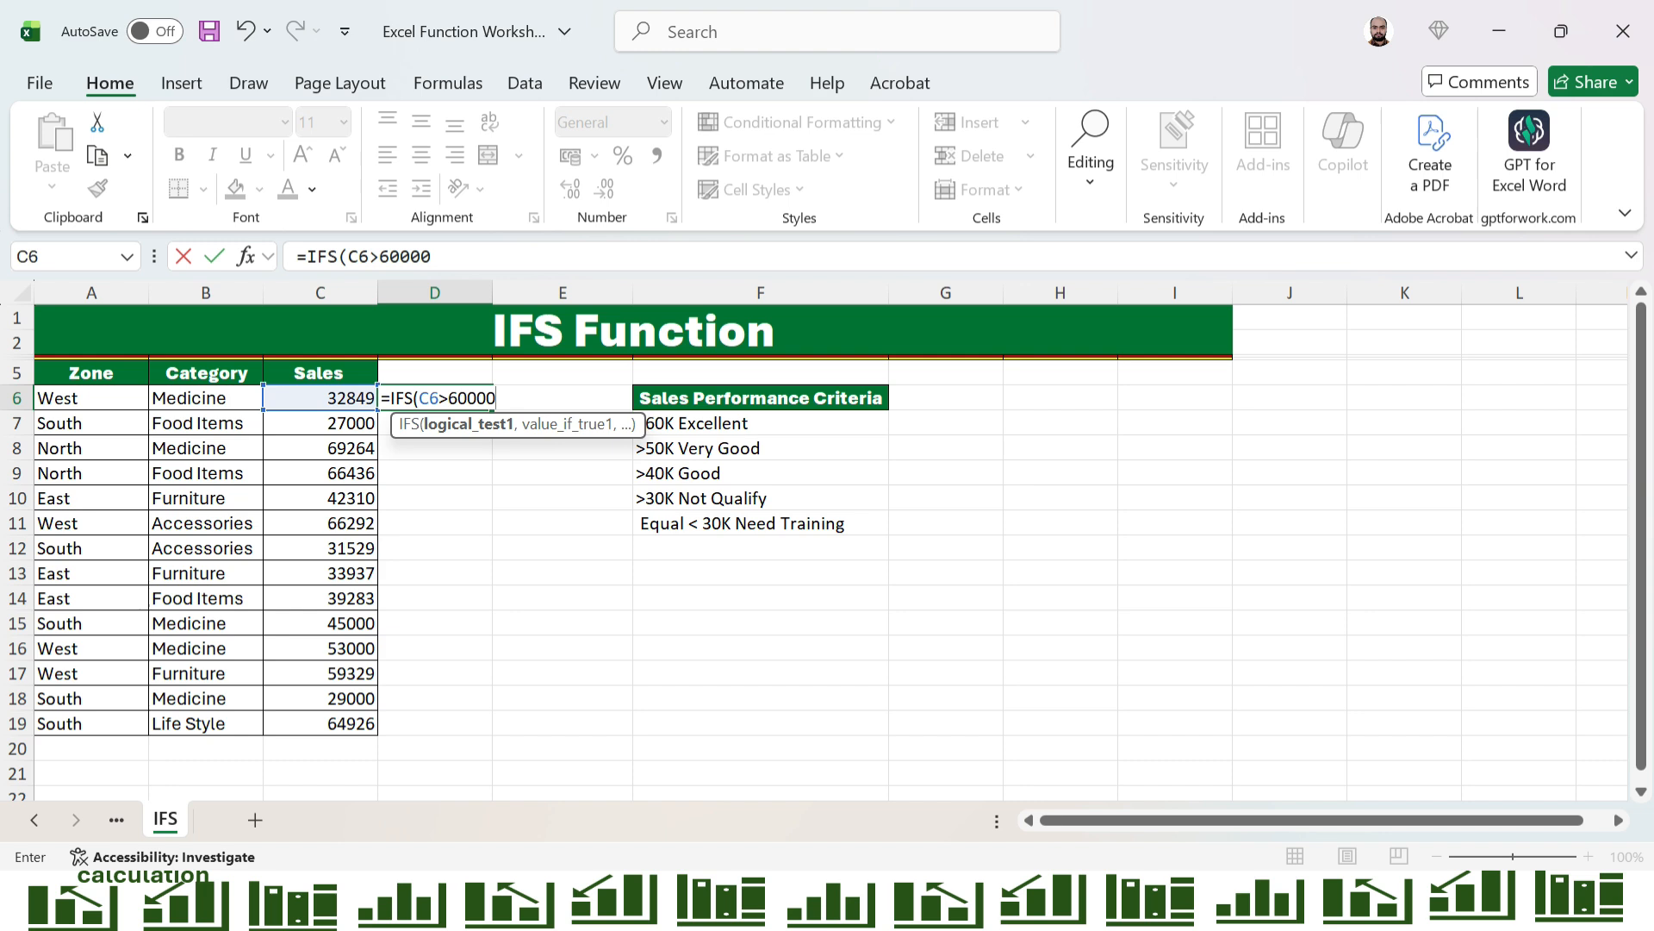
{"action": "type", "text": ",\""}
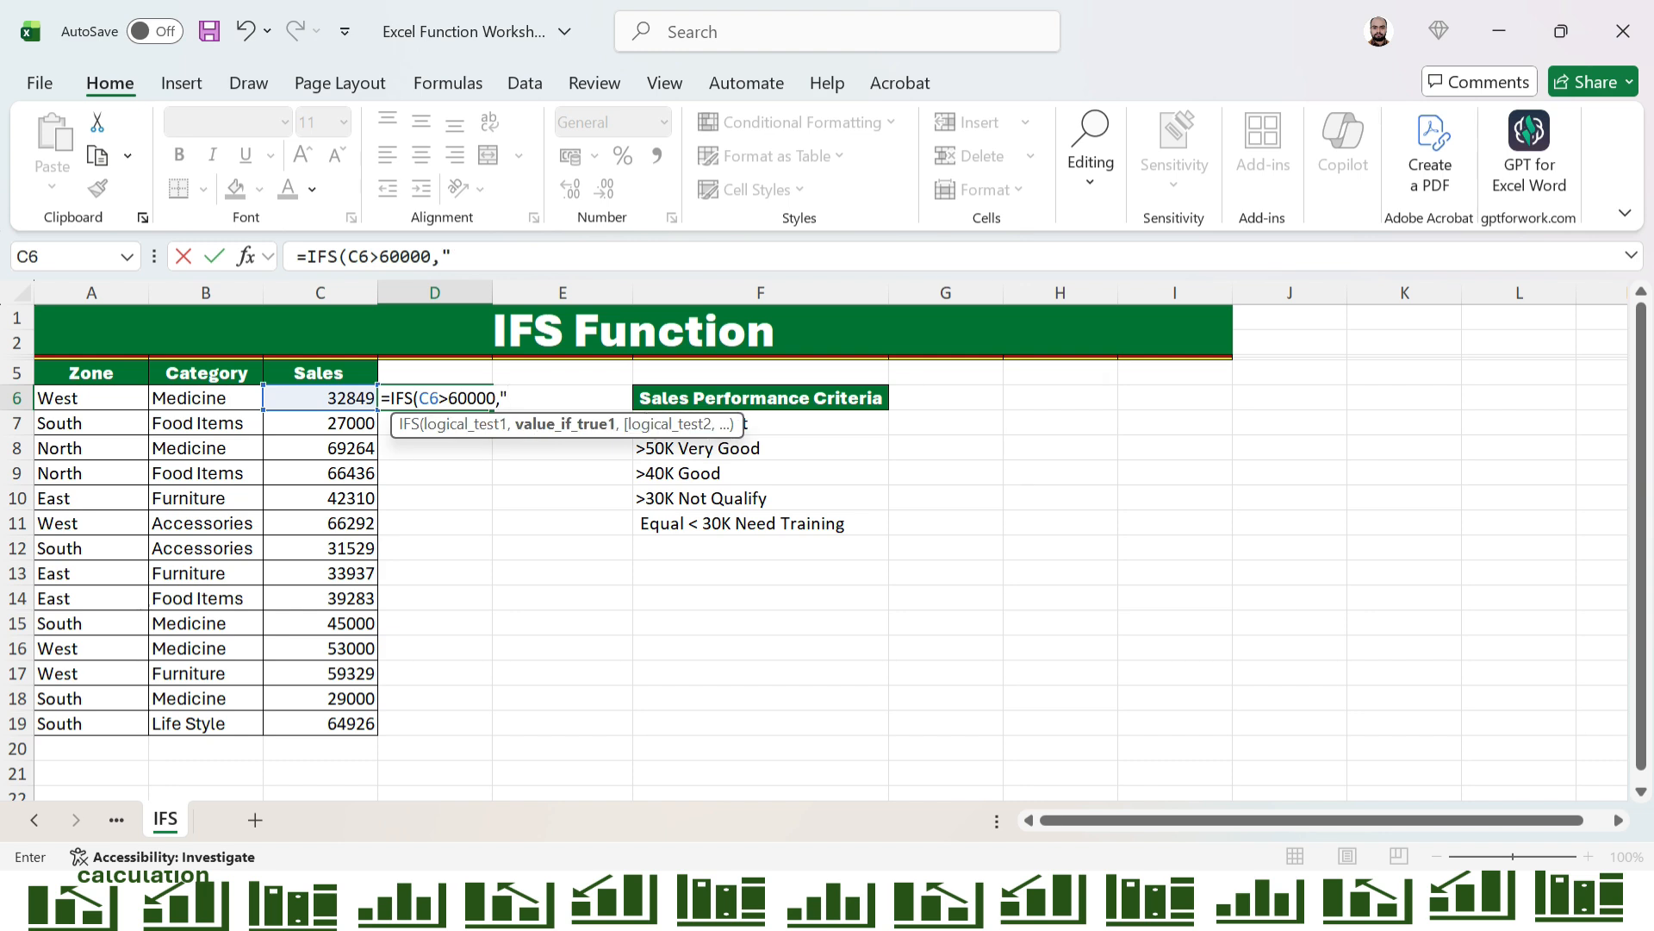
{"action": "type", "text": "eXCELLENT\""}
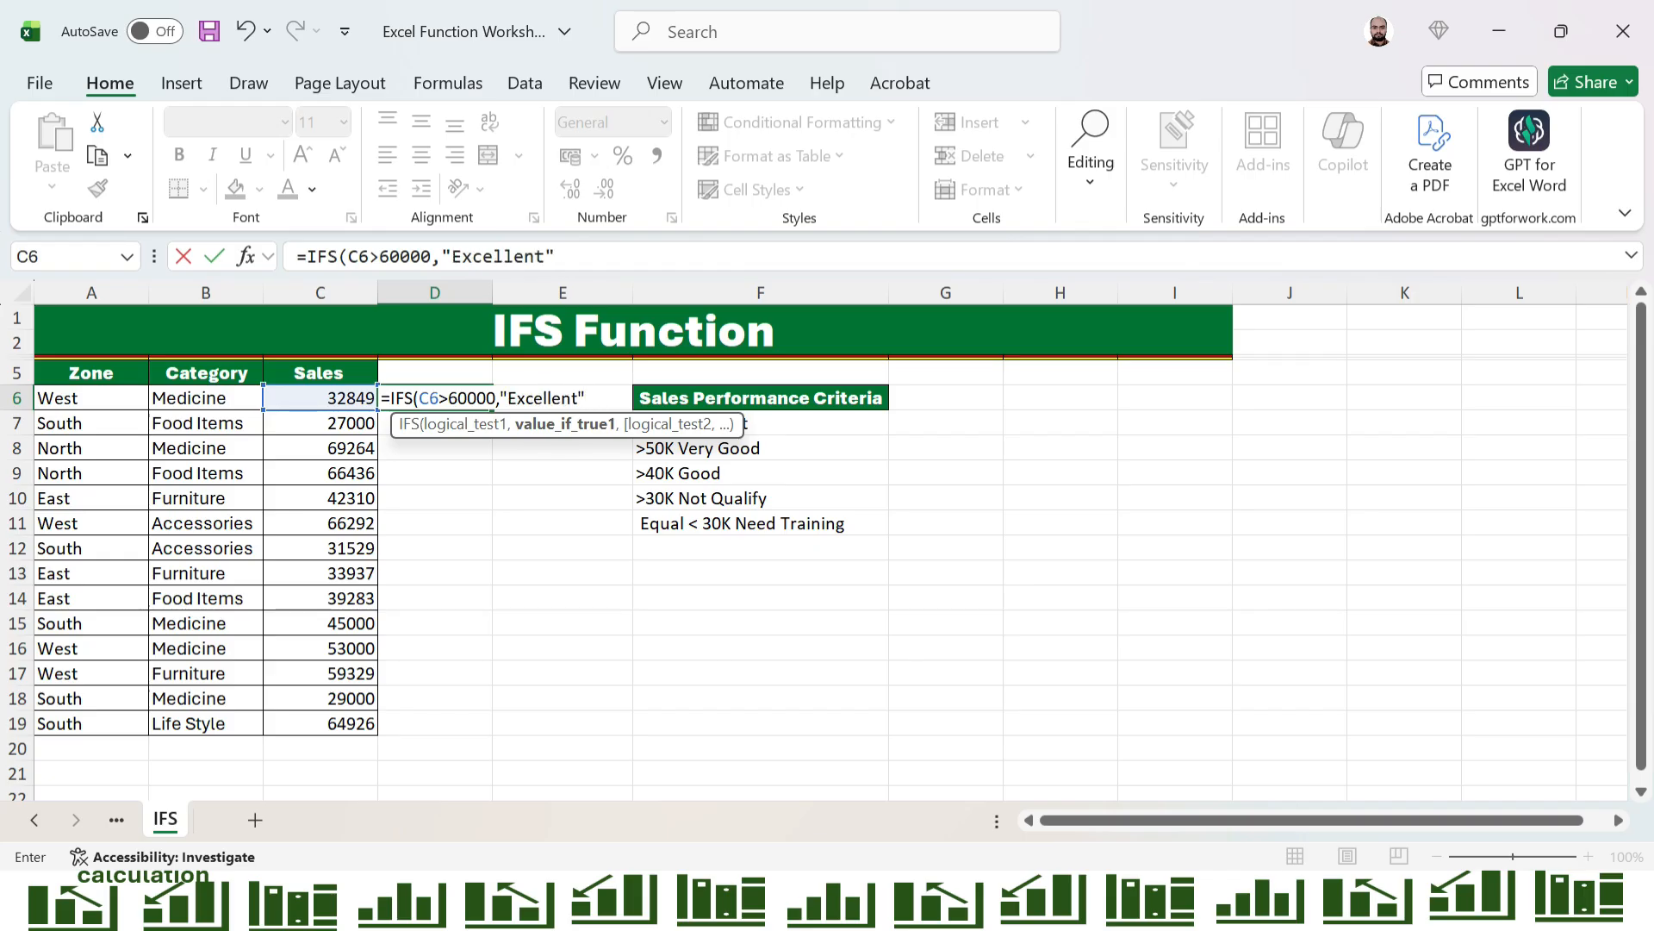
{"action": "type", "text": ","}
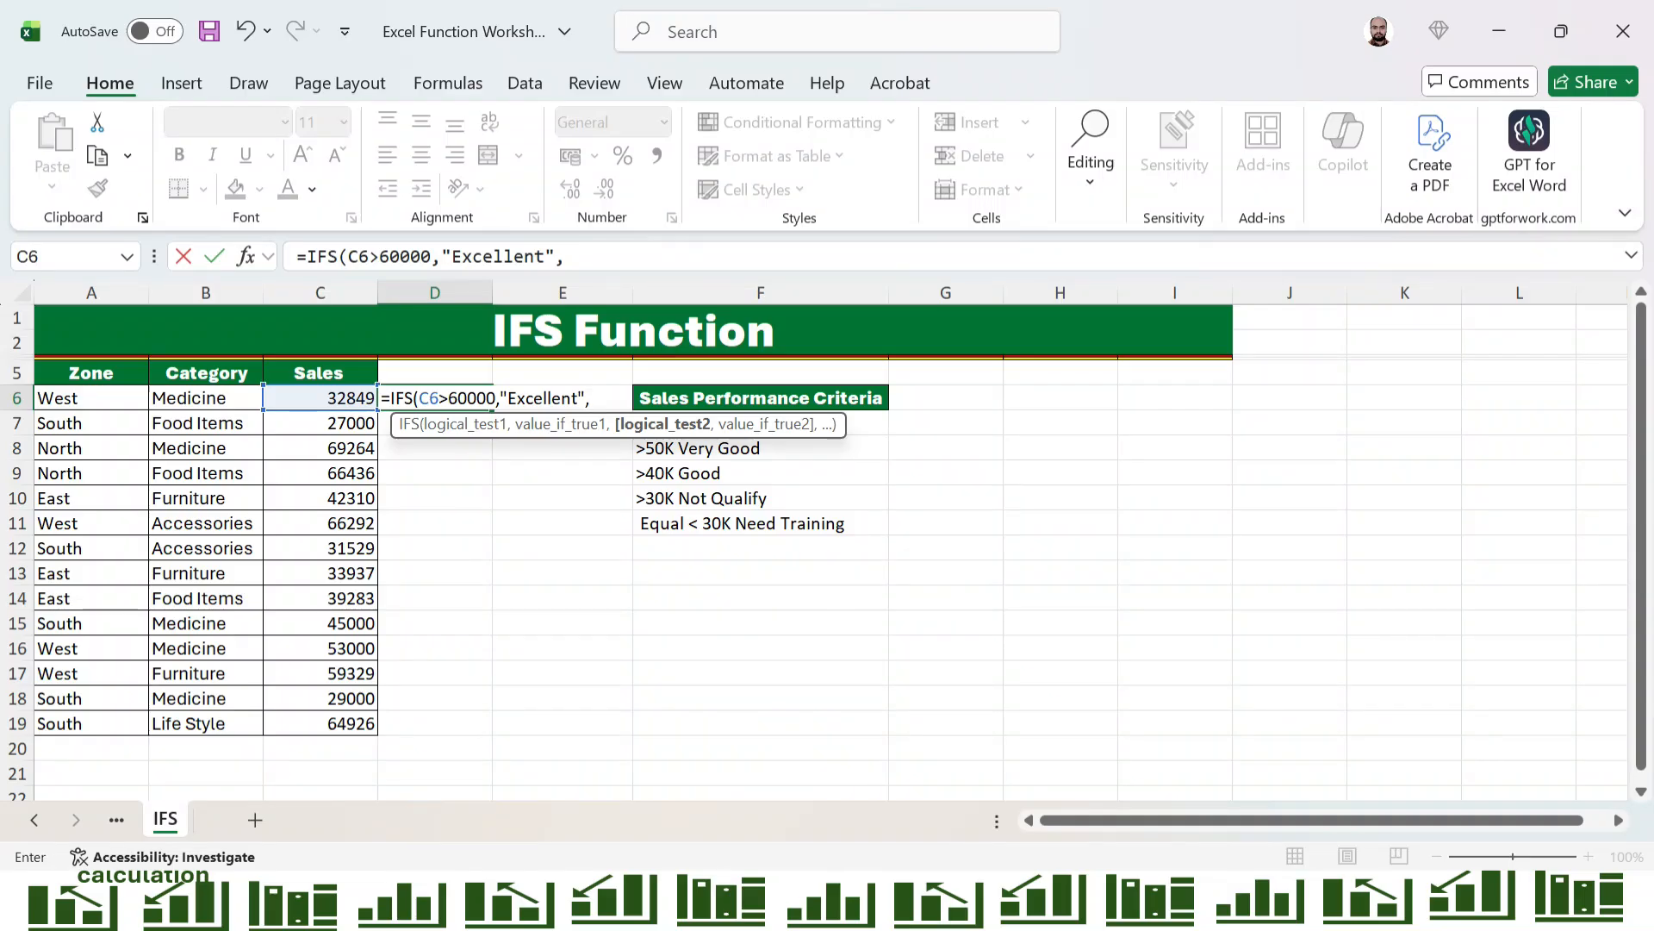
Add a second condition to the IFS formula that returns "Very Good" when C6>50000
{"action": "key", "text": "Left"}
{"action": "key", "text": "Left"}
{"action": "key", "text": "Right"}
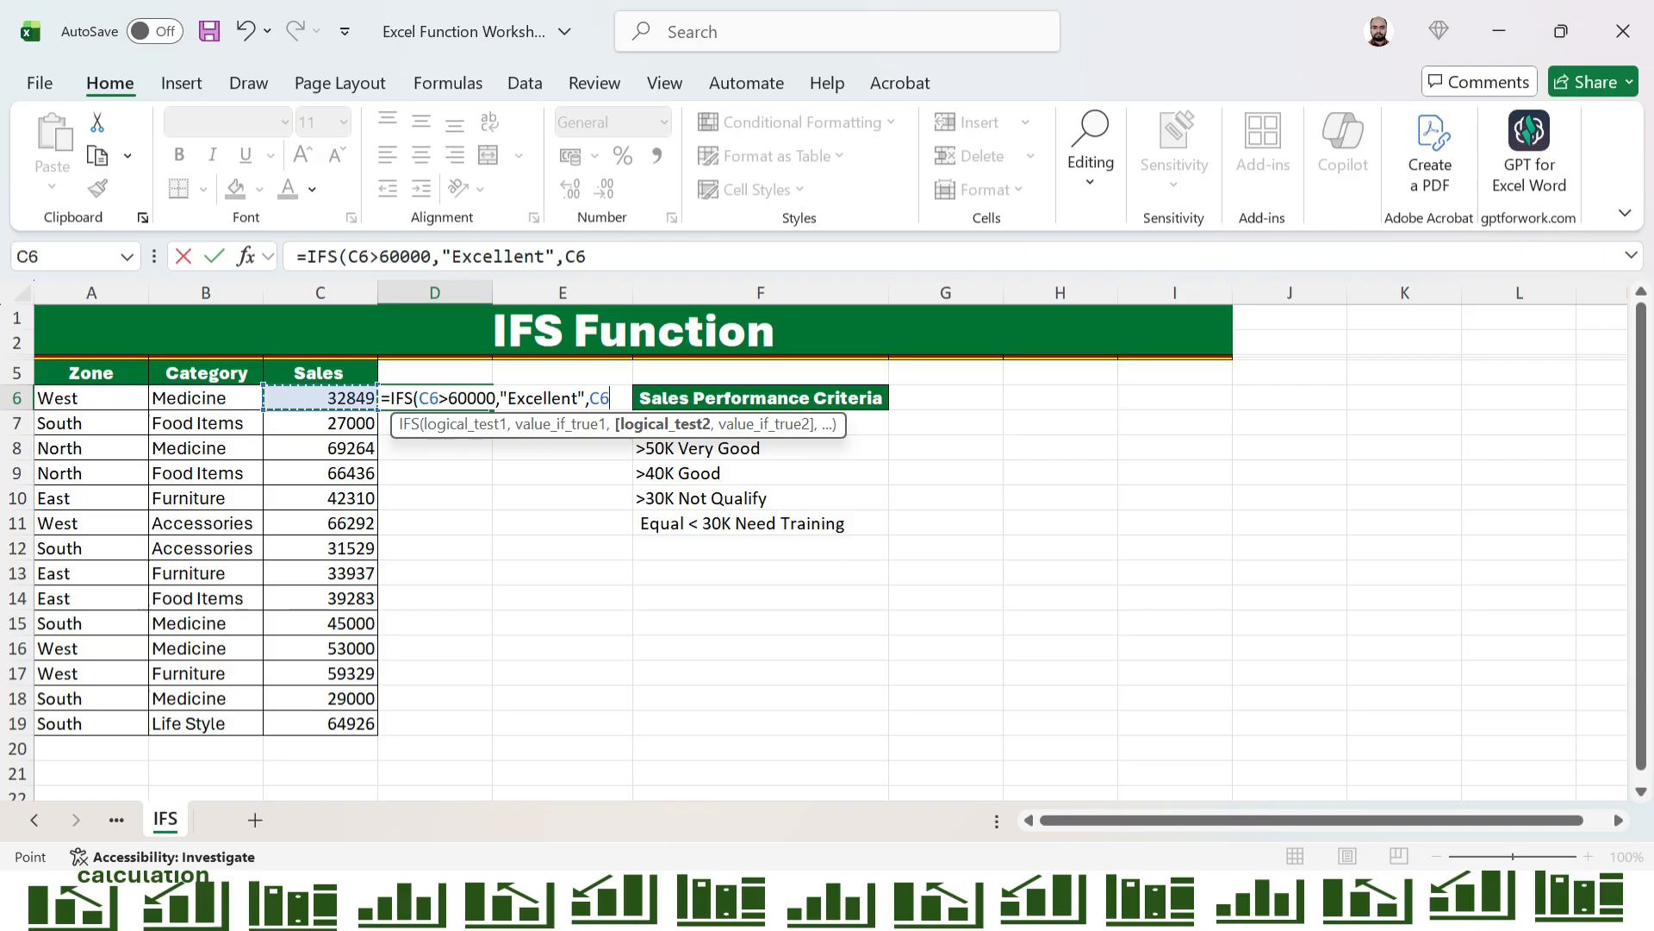
{"action": "type", "text": ">"}
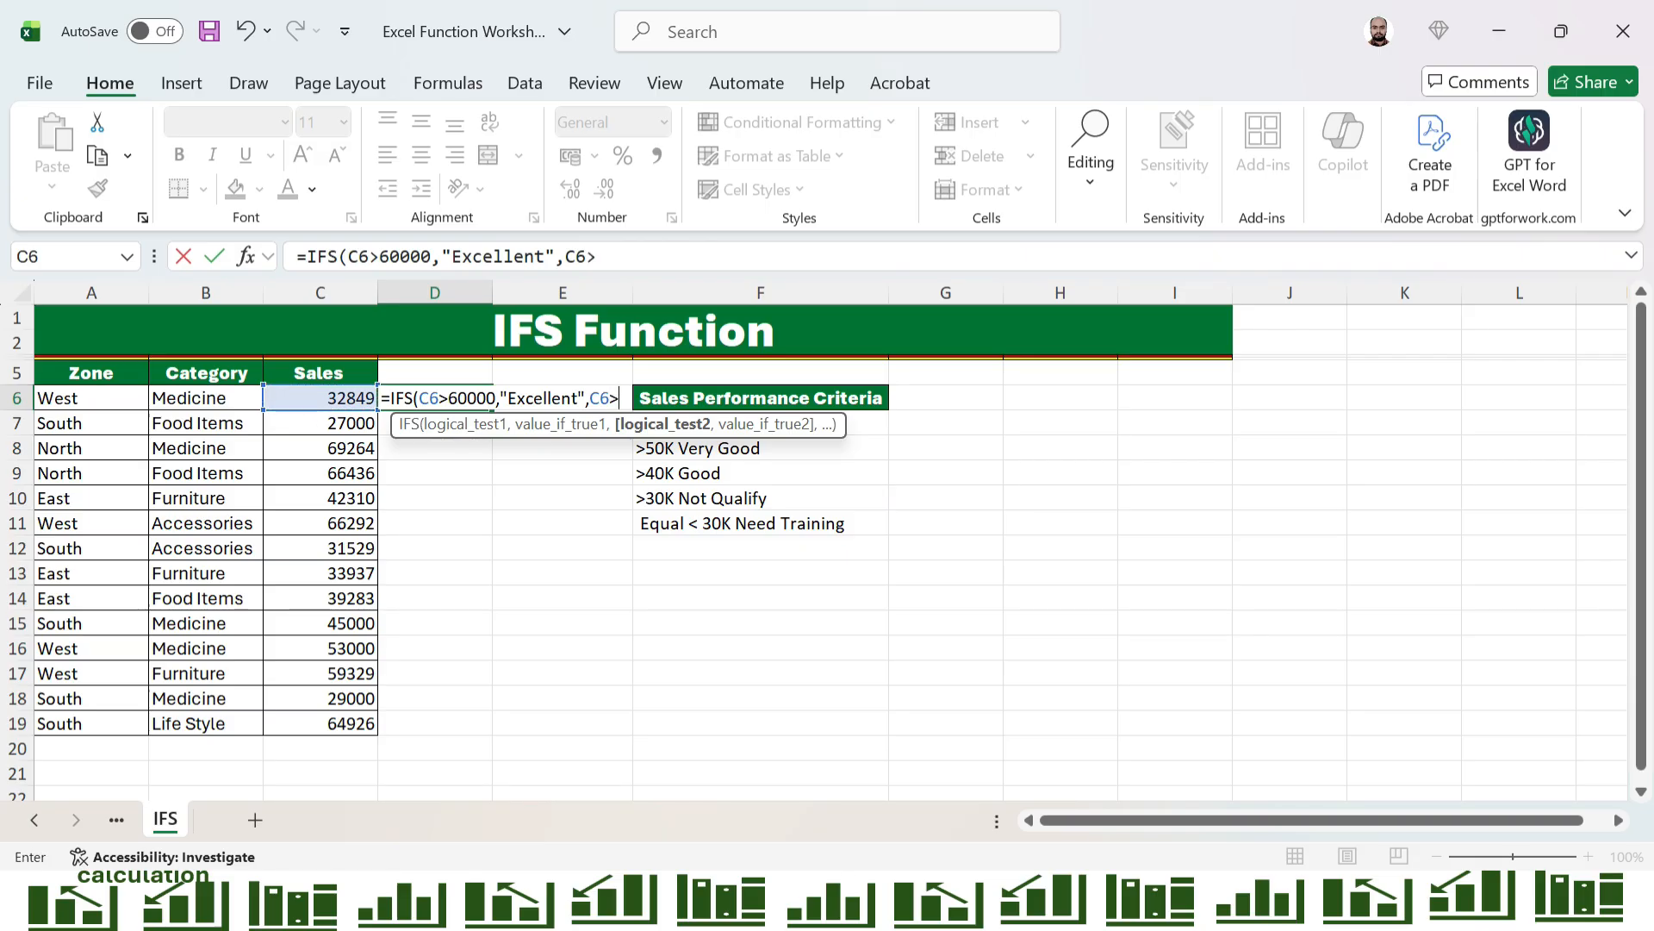
{"action": "type", "text": "5000"}
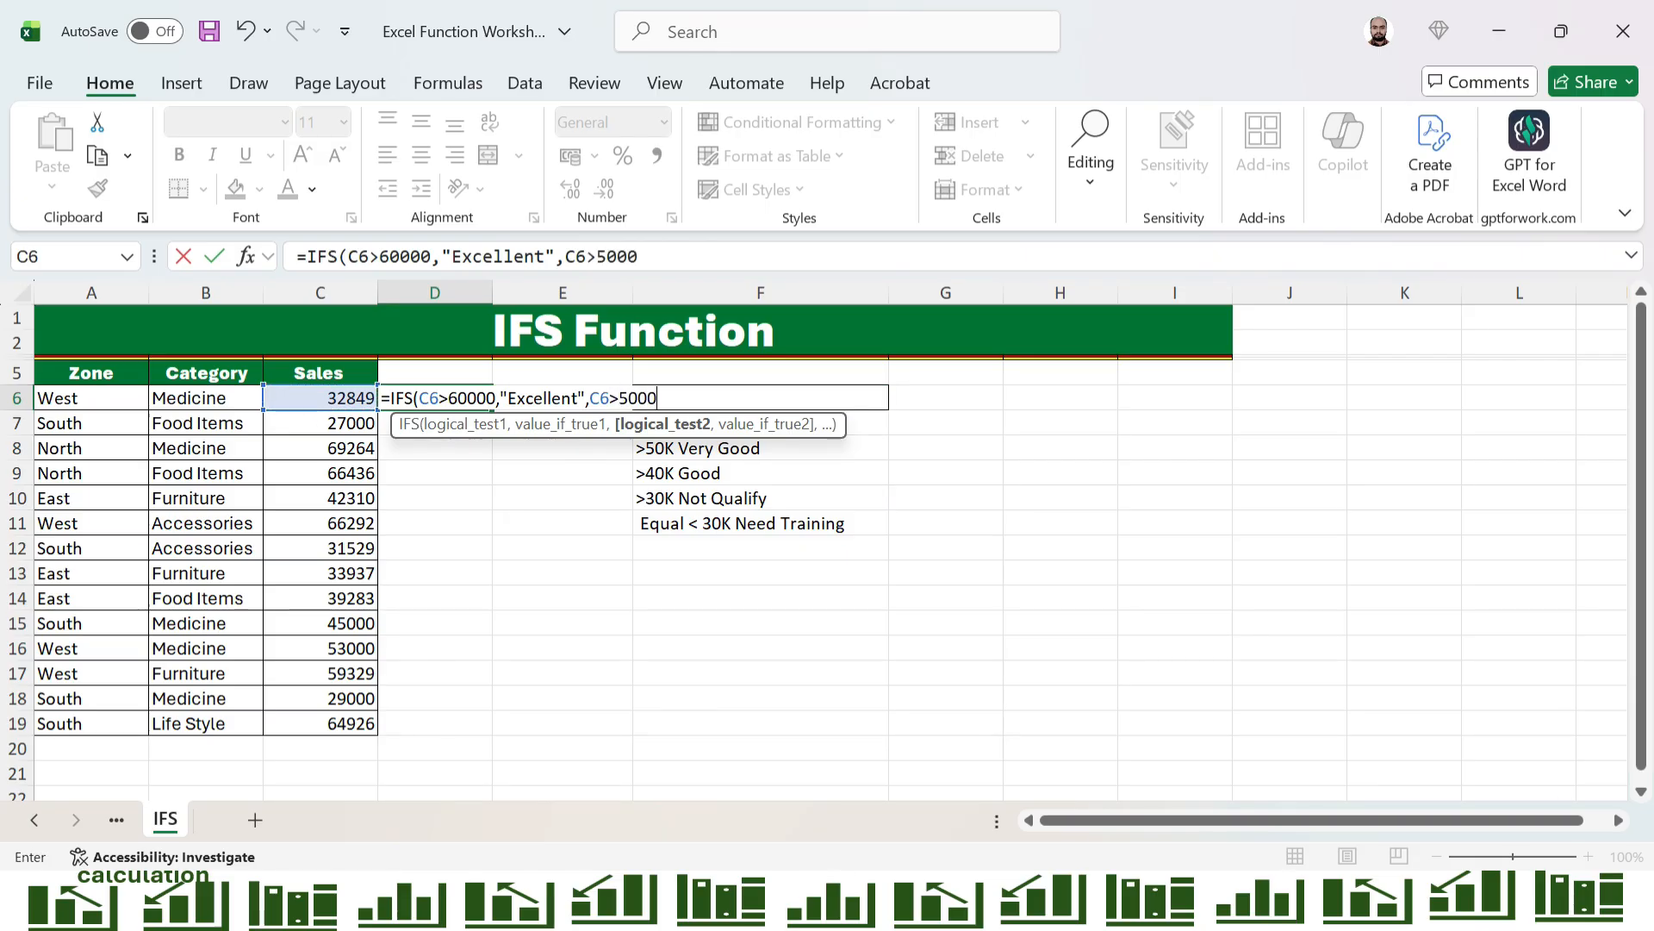
{"action": "type", "text": "0,"}
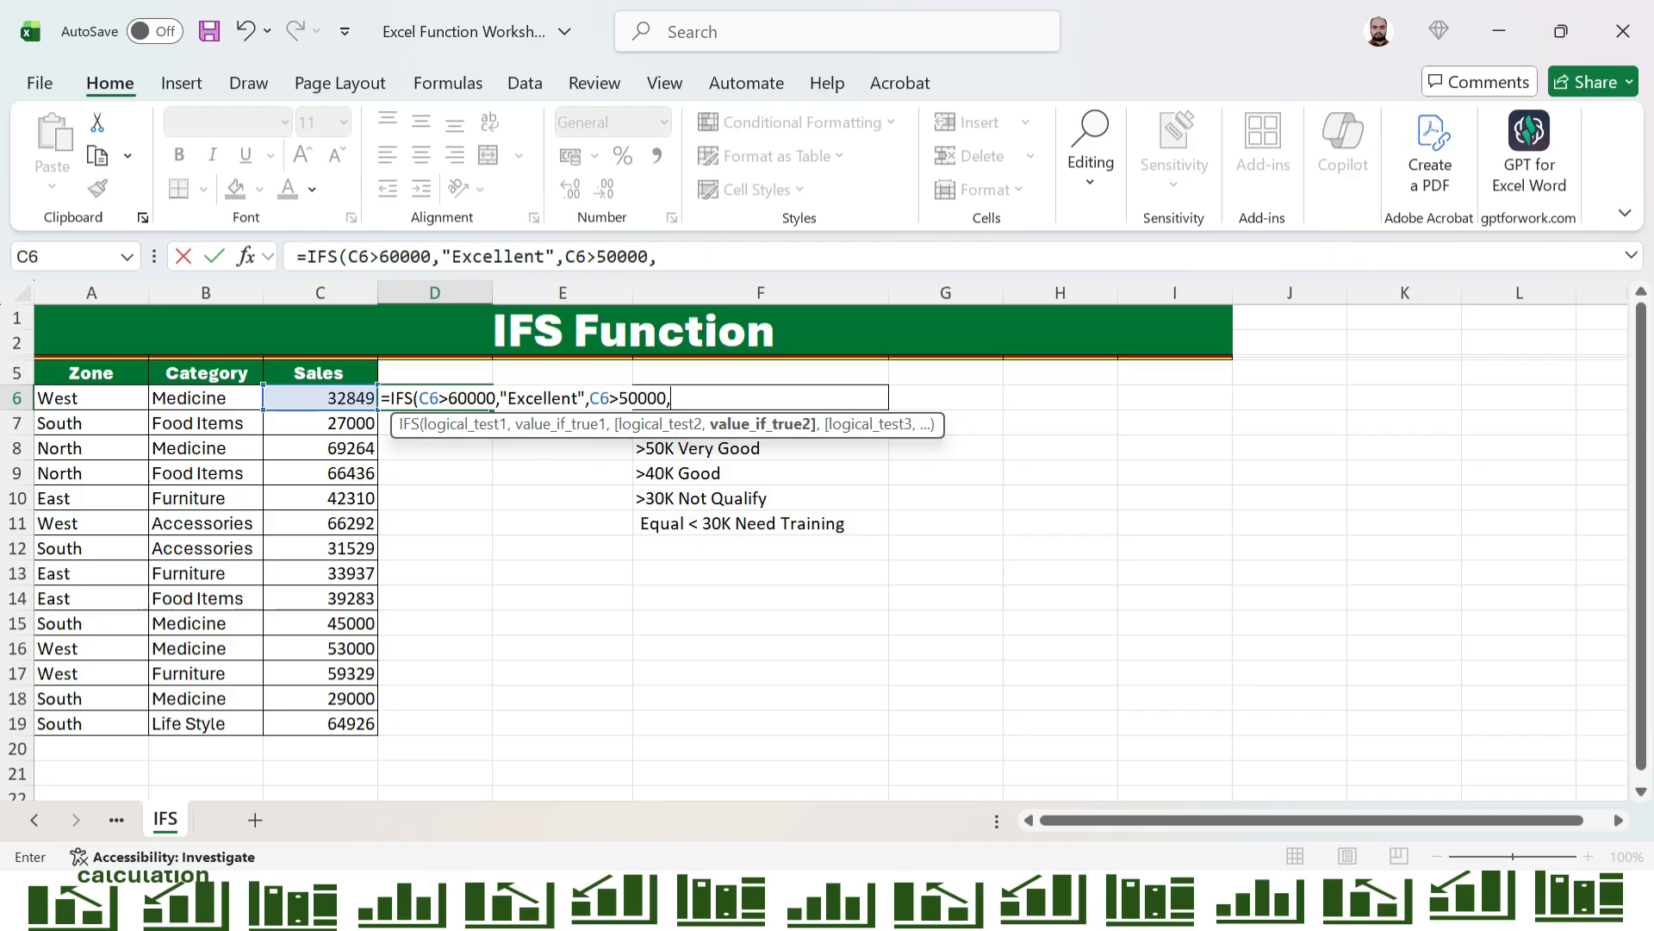
{"action": "type", "text": "\"Very Good\""}
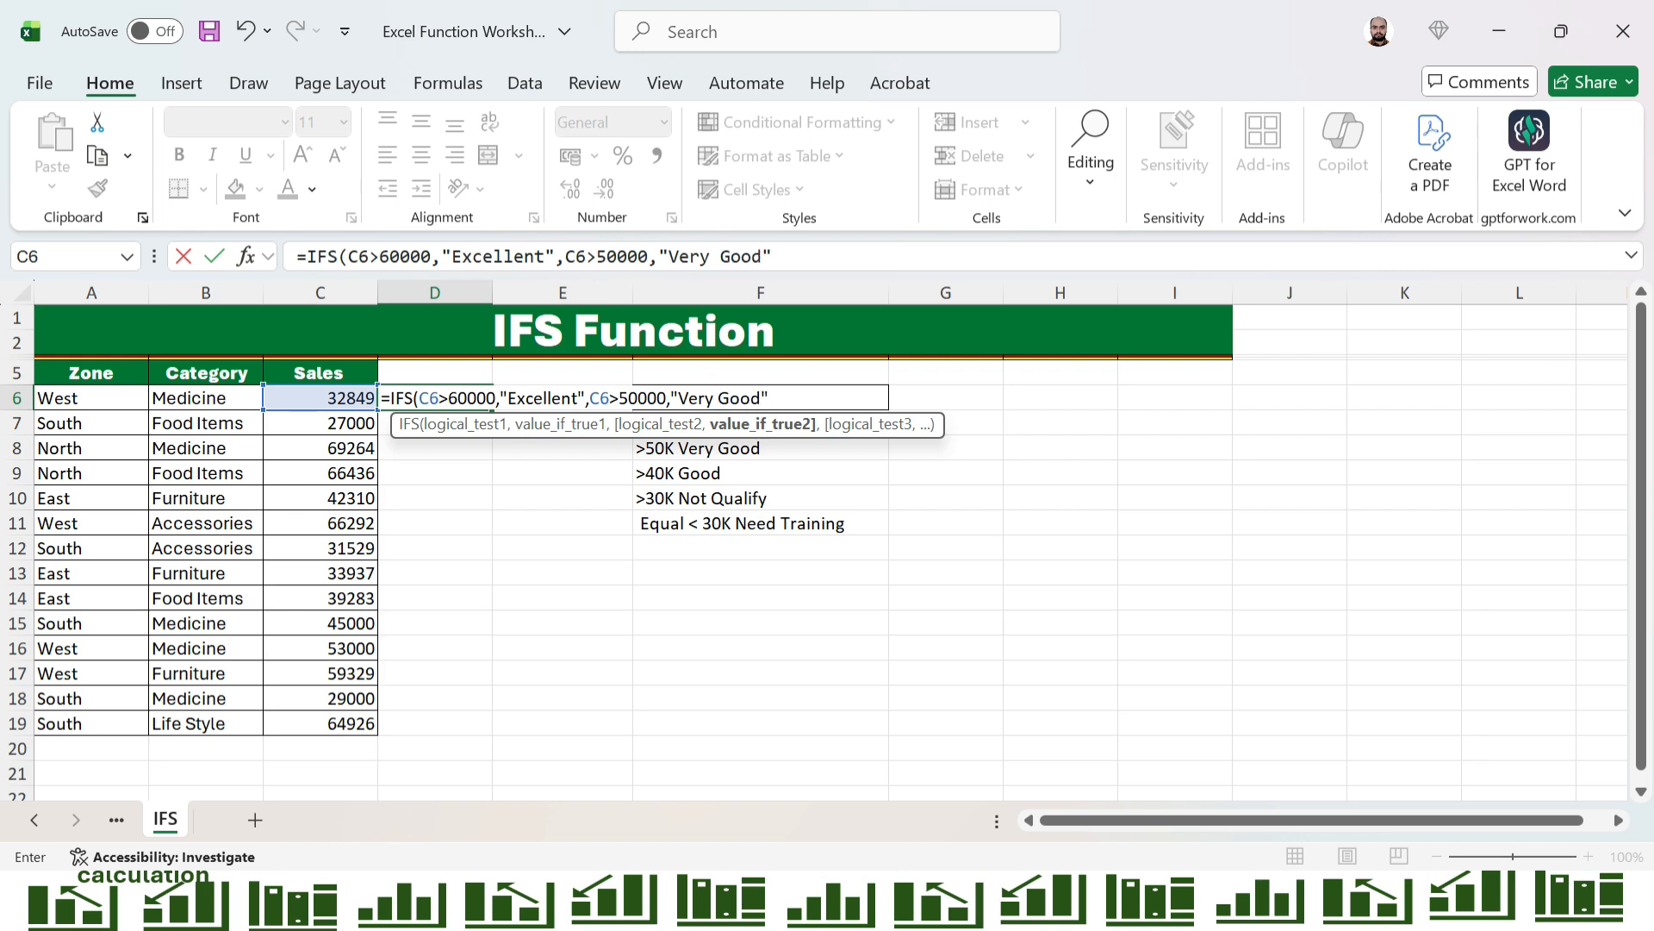
{"action": "type", "text": ","}
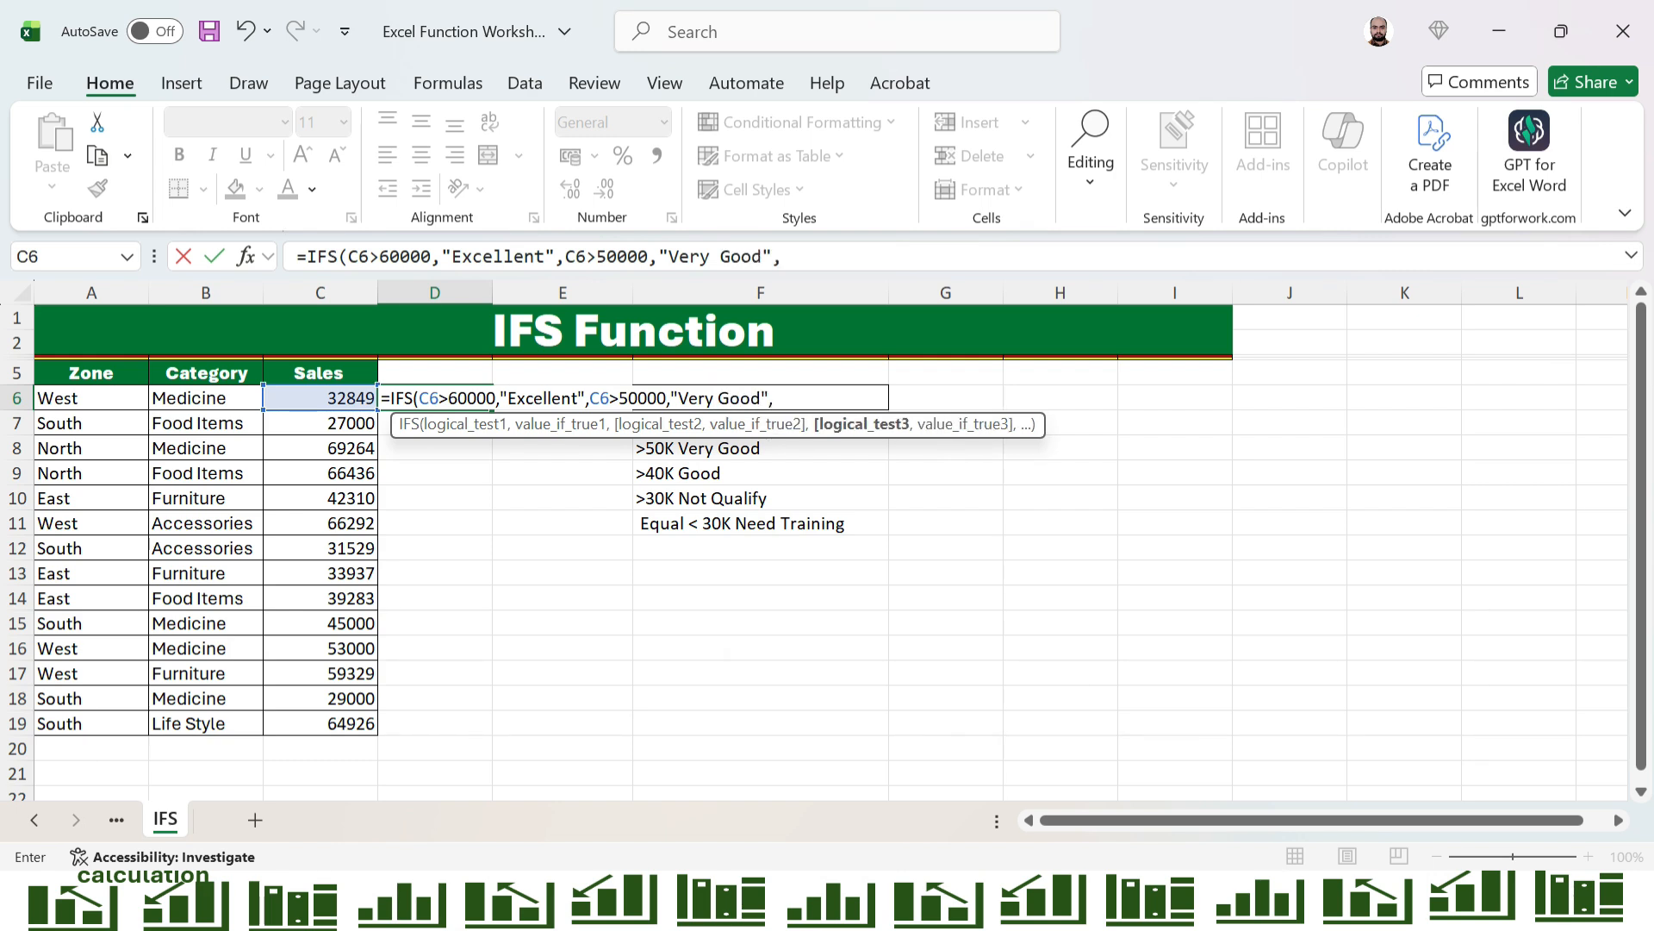
Add a third condition to the IFS formula that returns "Good" when C6>40000
{"action": "key", "text": "Left"}
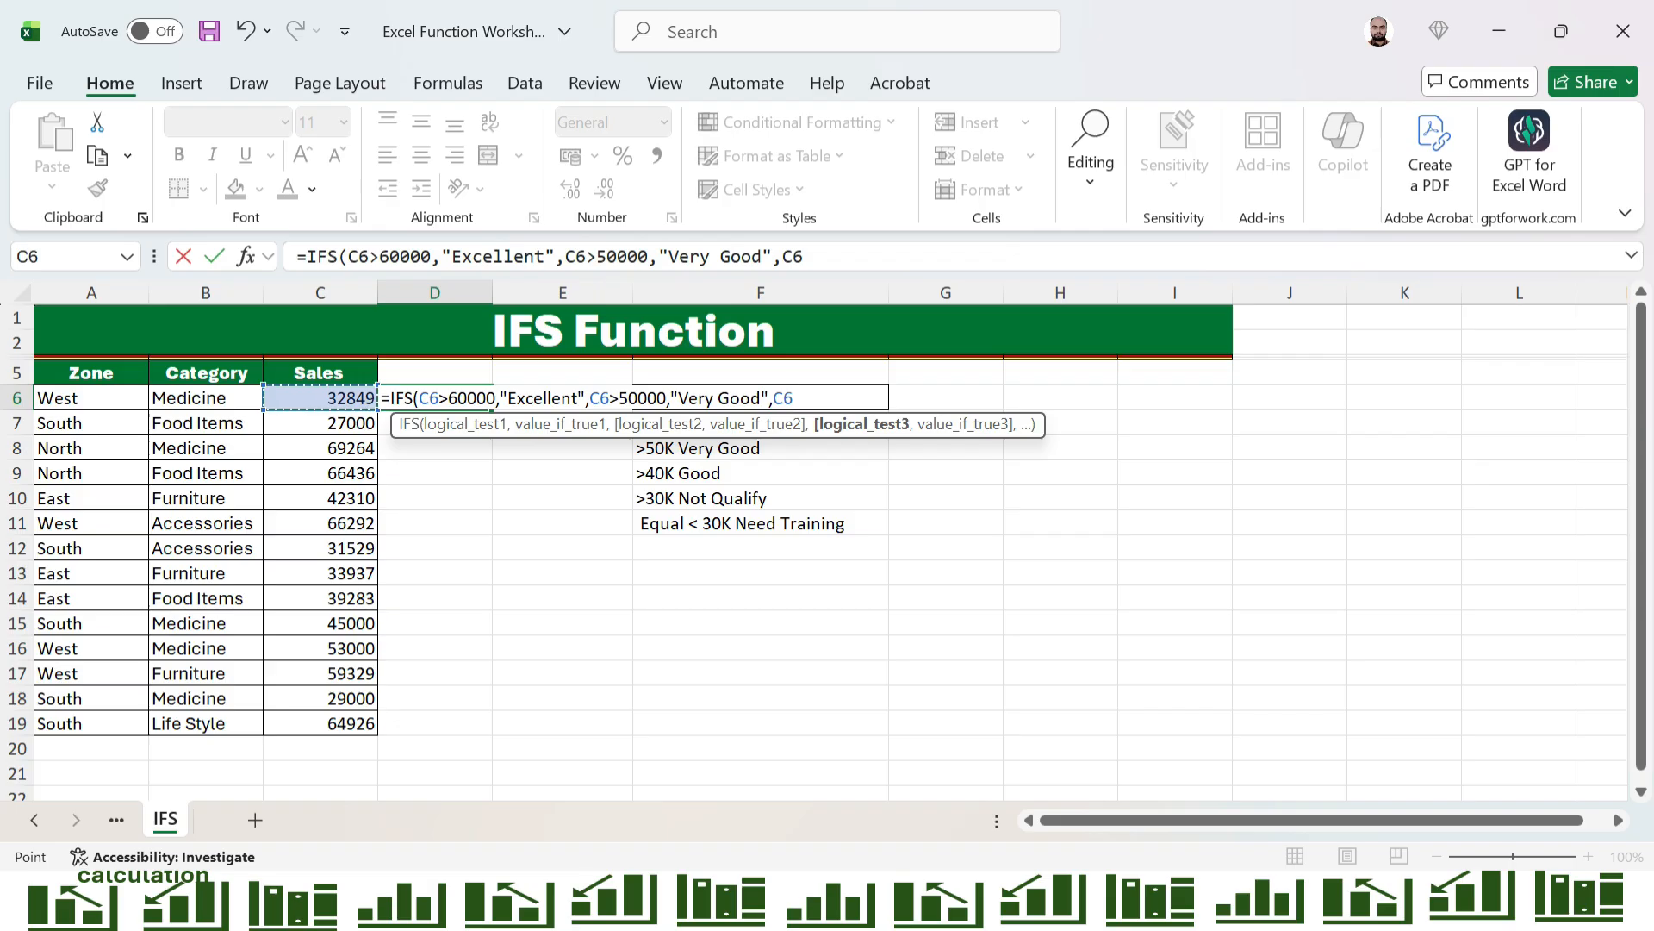
{"action": "type", "text": ">4000"}
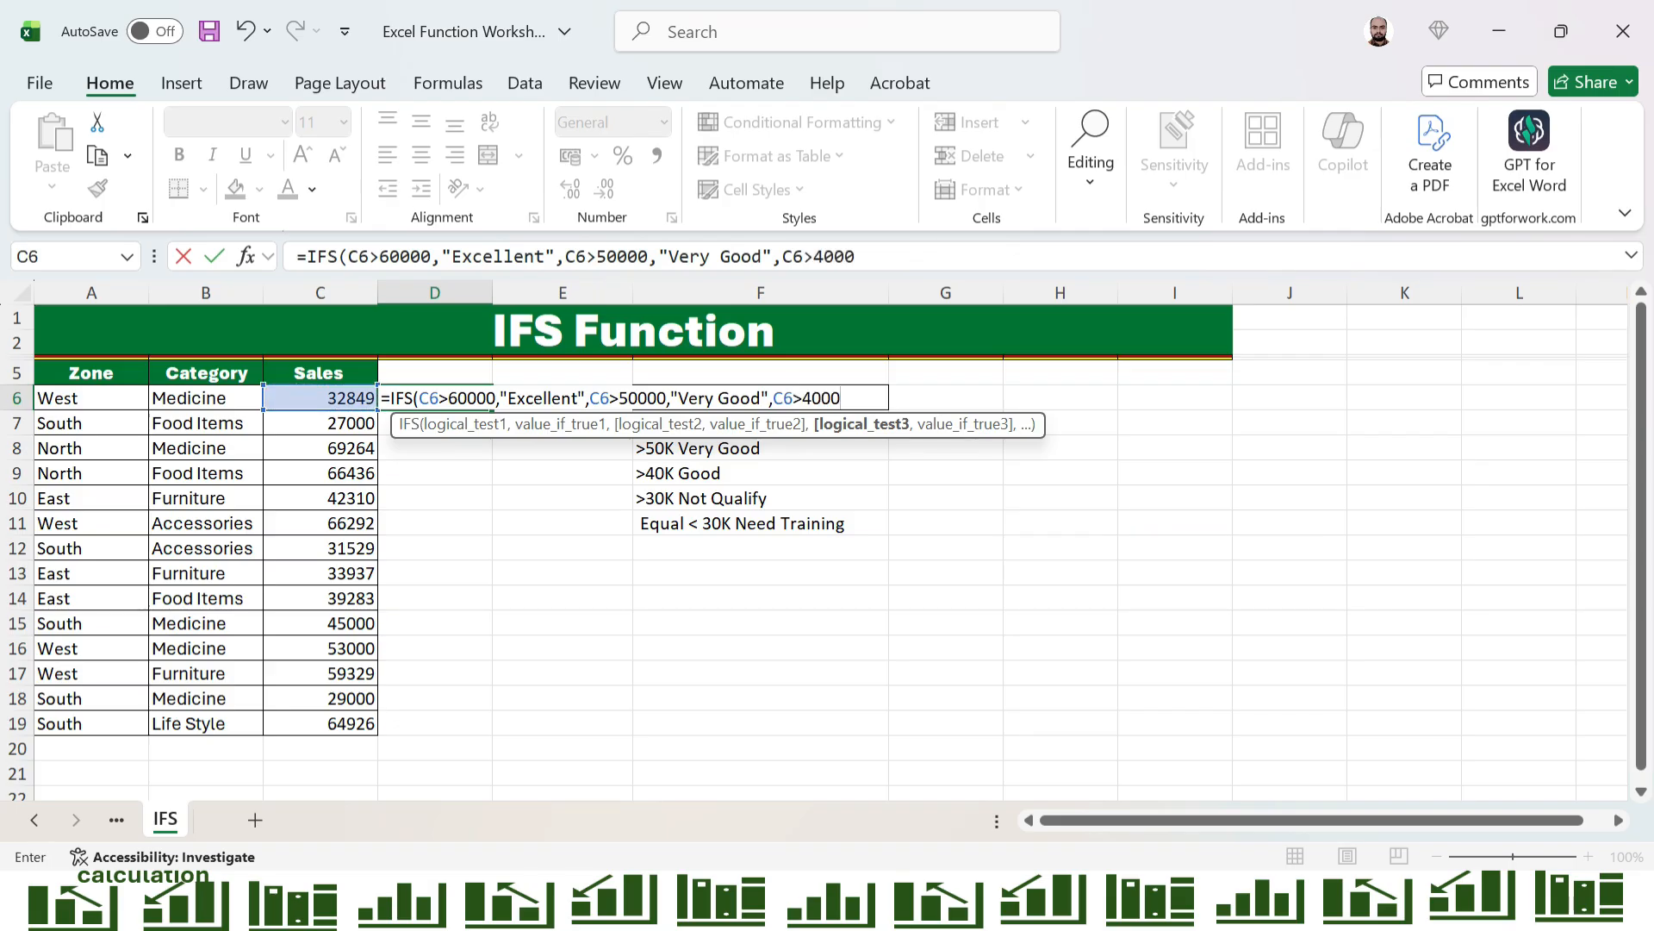
{"action": "type", "text": "0,"}
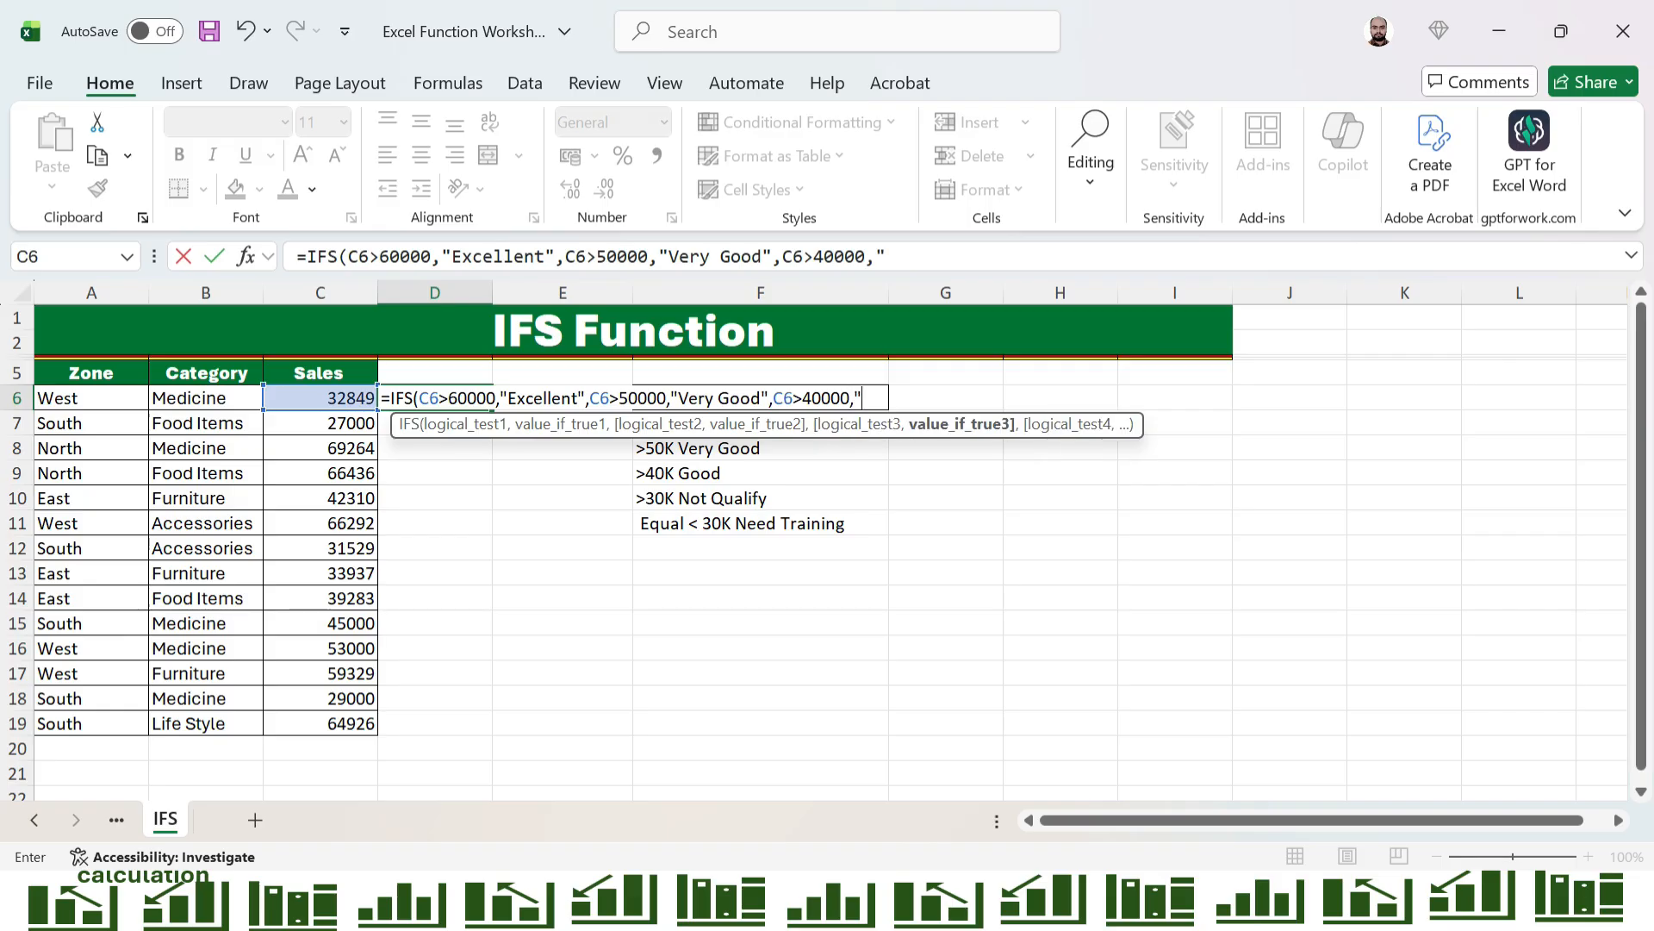
{"action": "type", "text": "\"Good\","}
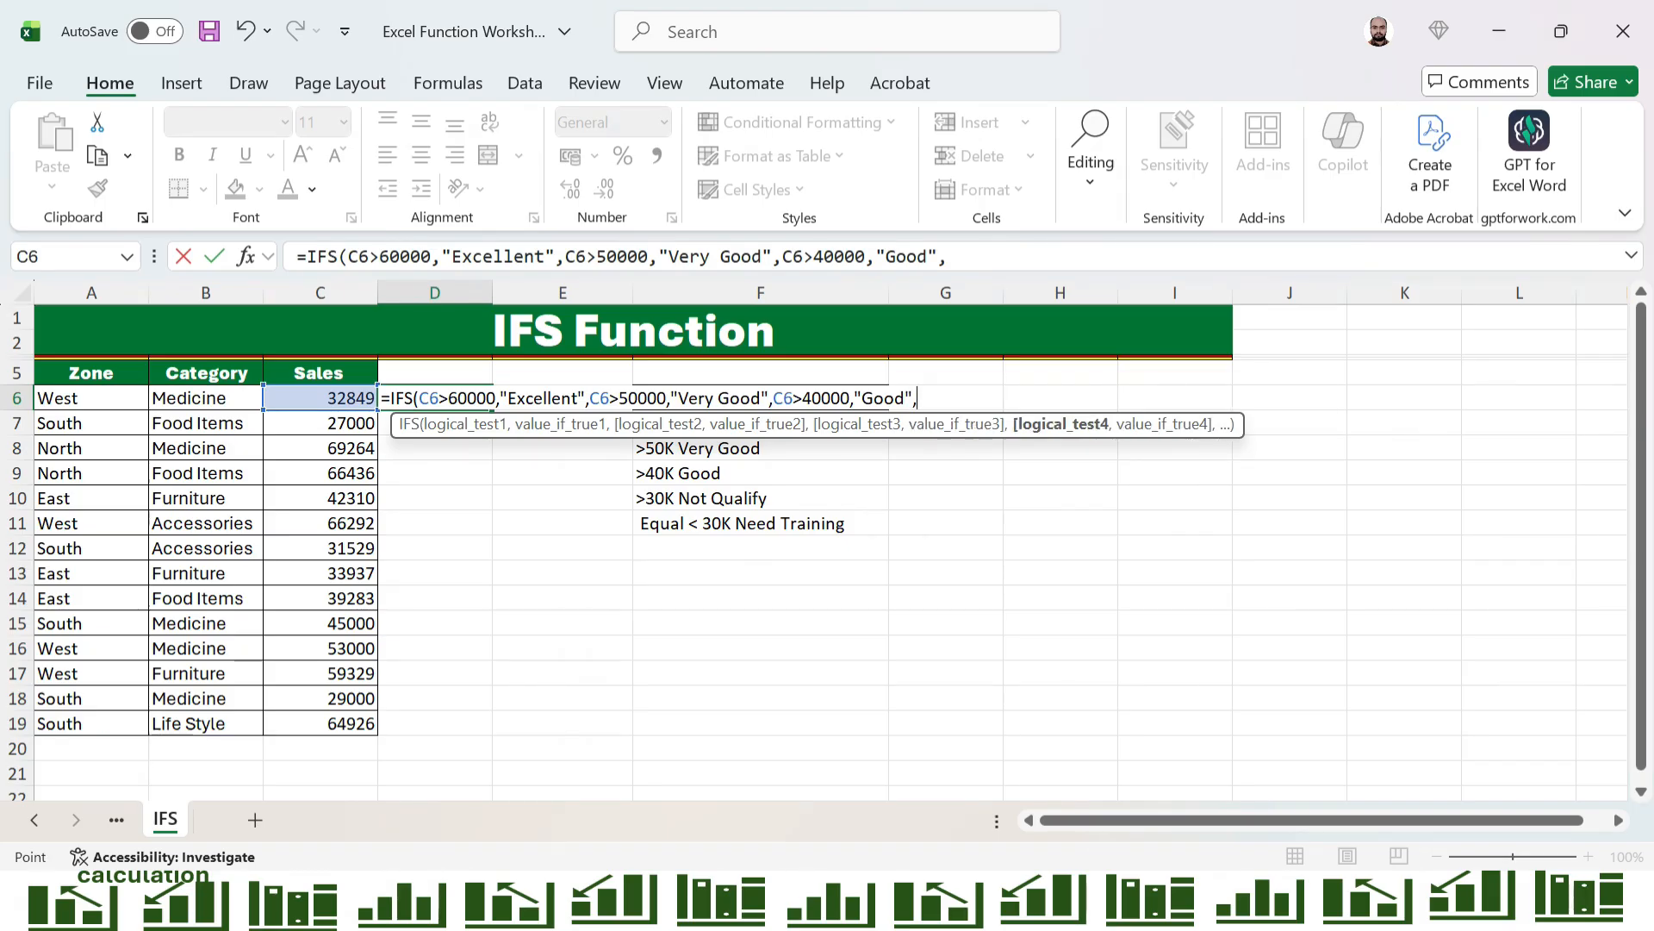
Add a fourth condition to the IFS formula that returns "Not Qualify" when C6>30000
{"action": "key", "text": "Left"}
{"action": "key", "text": "Left"}
{"action": "key", "text": "Right"}
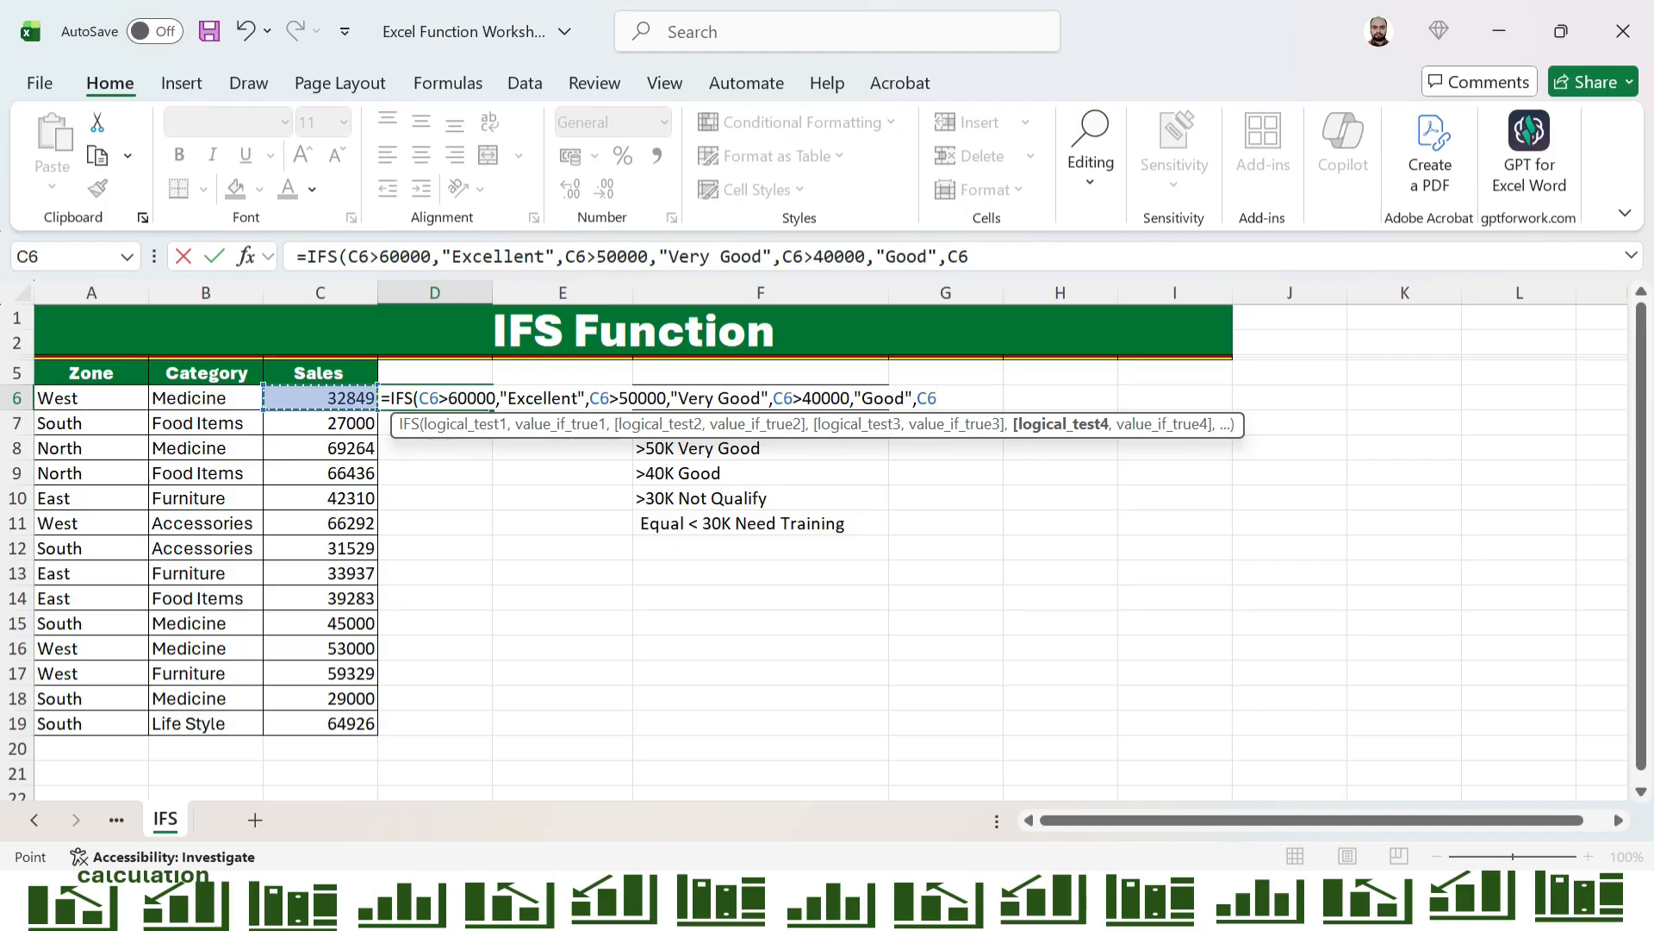
{"action": "type", "text": ">30000"}
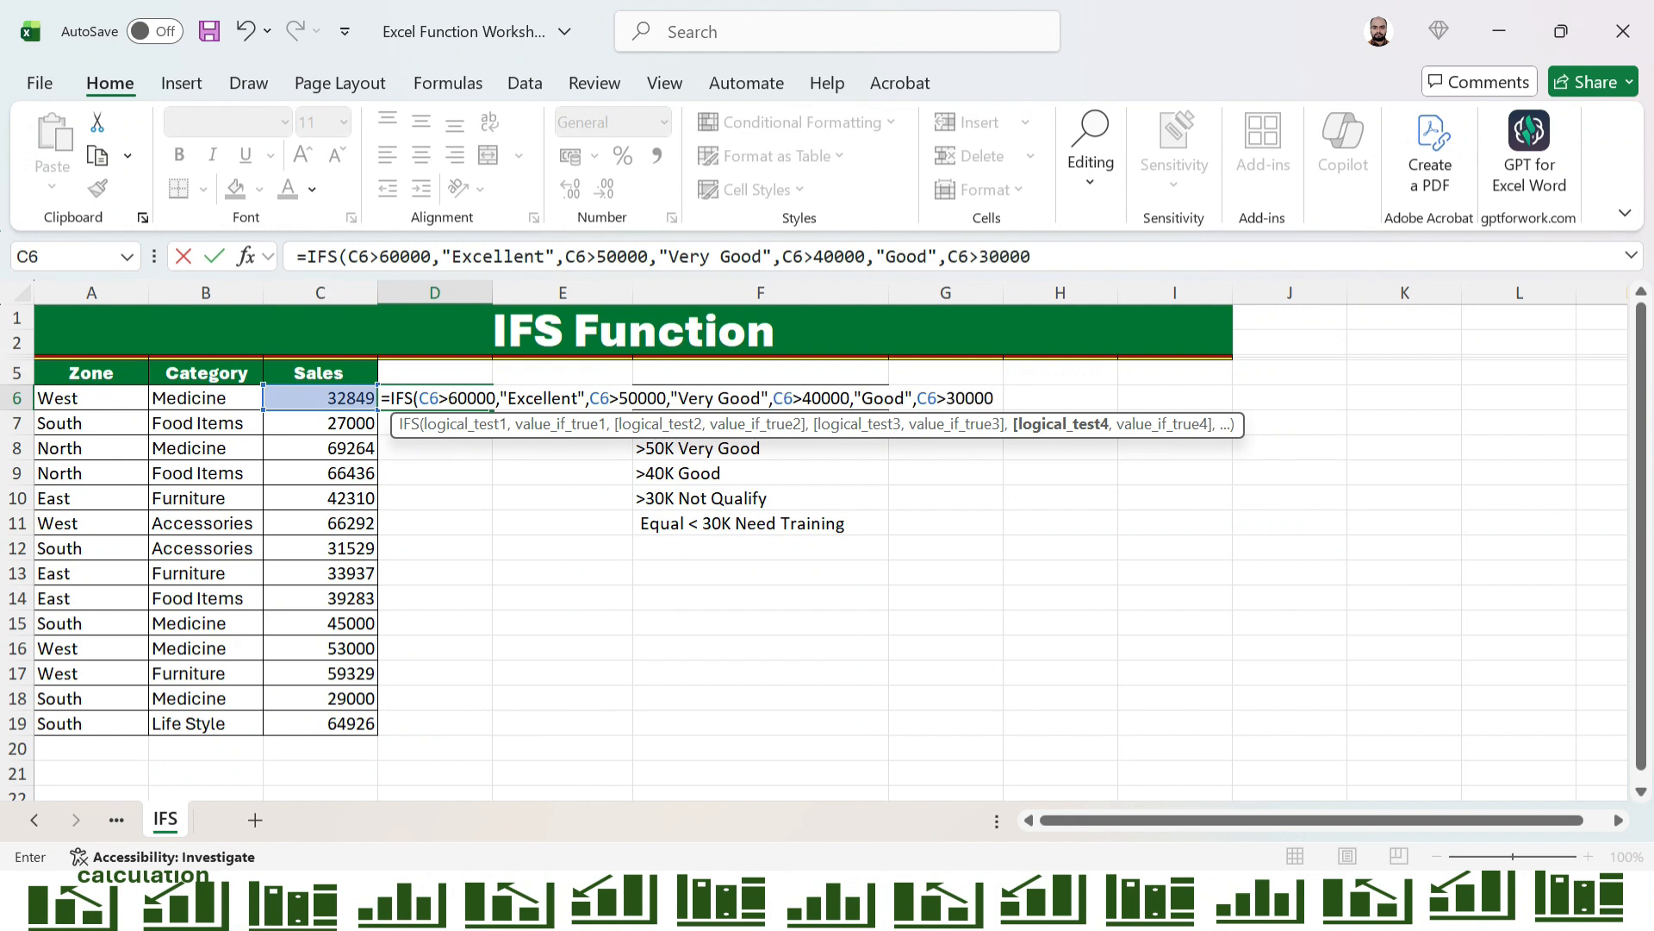
{"action": "type", "text": ","}
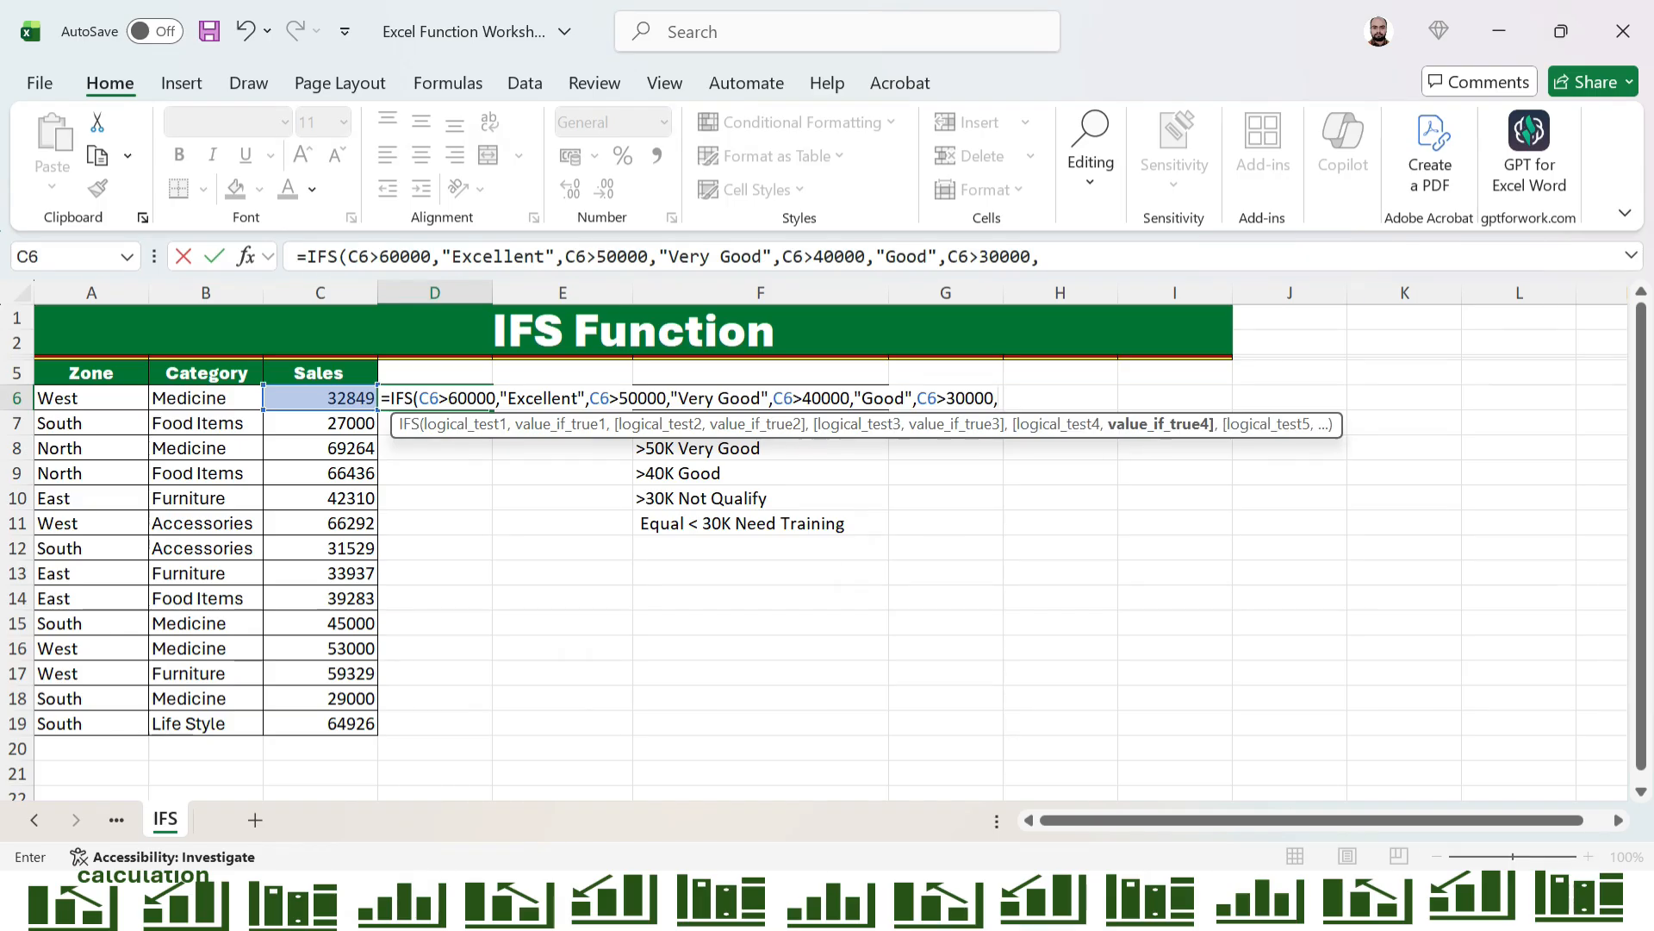
{"action": "type", "text": "\"Not Q"}
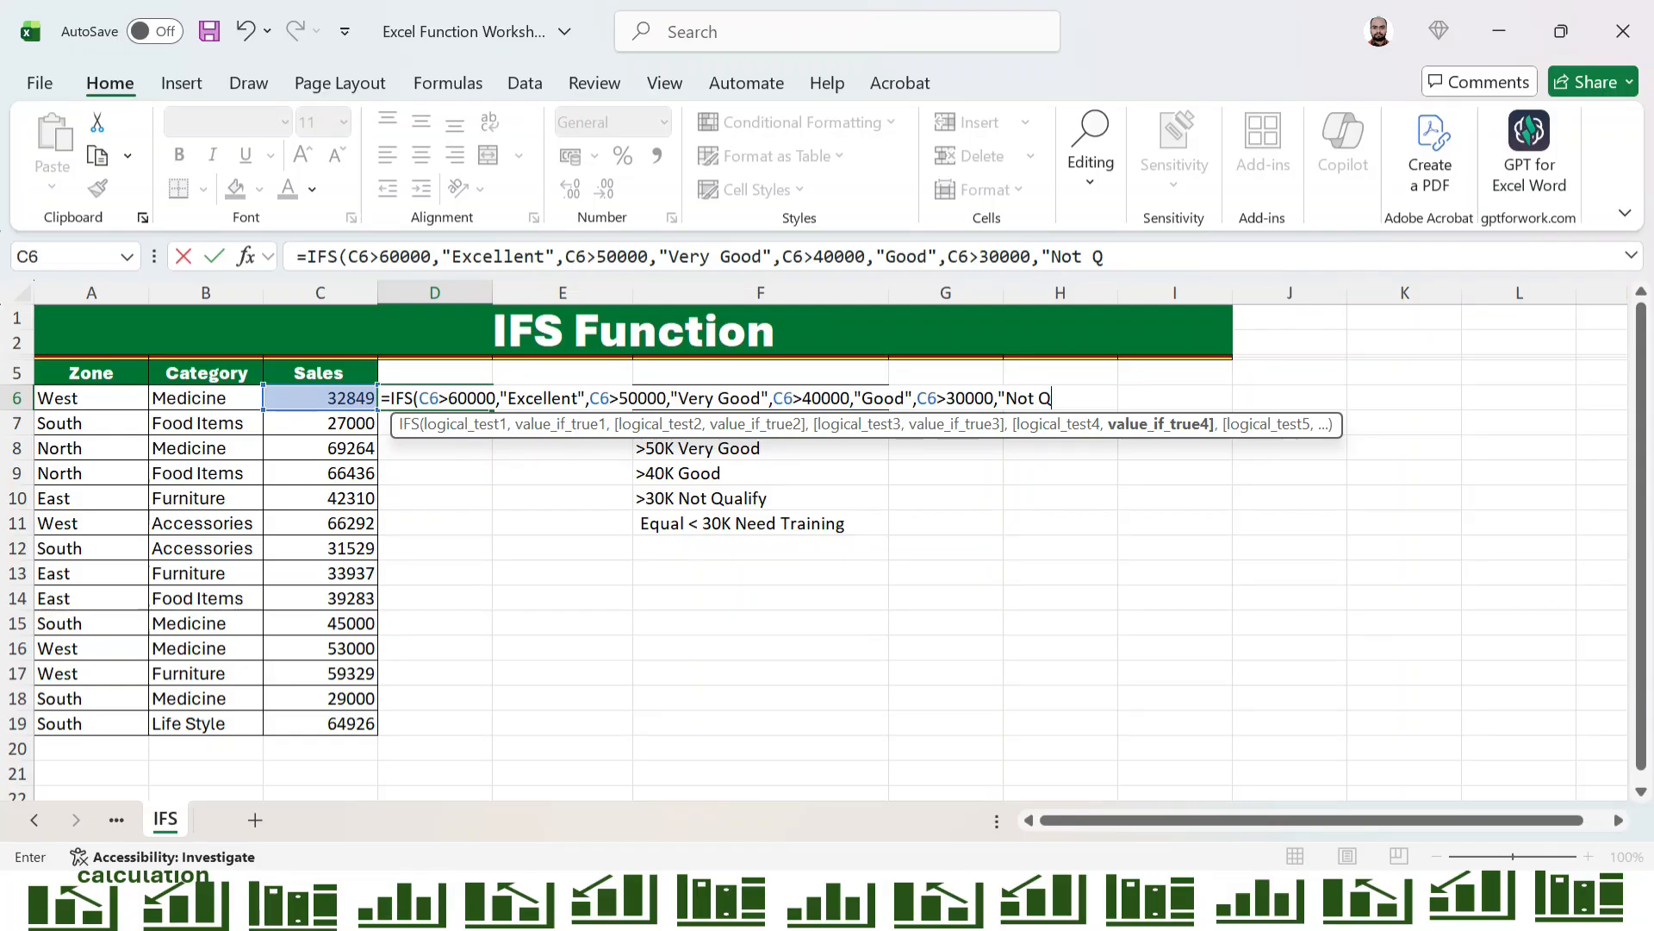
{"action": "type", "text": "ualify\","}
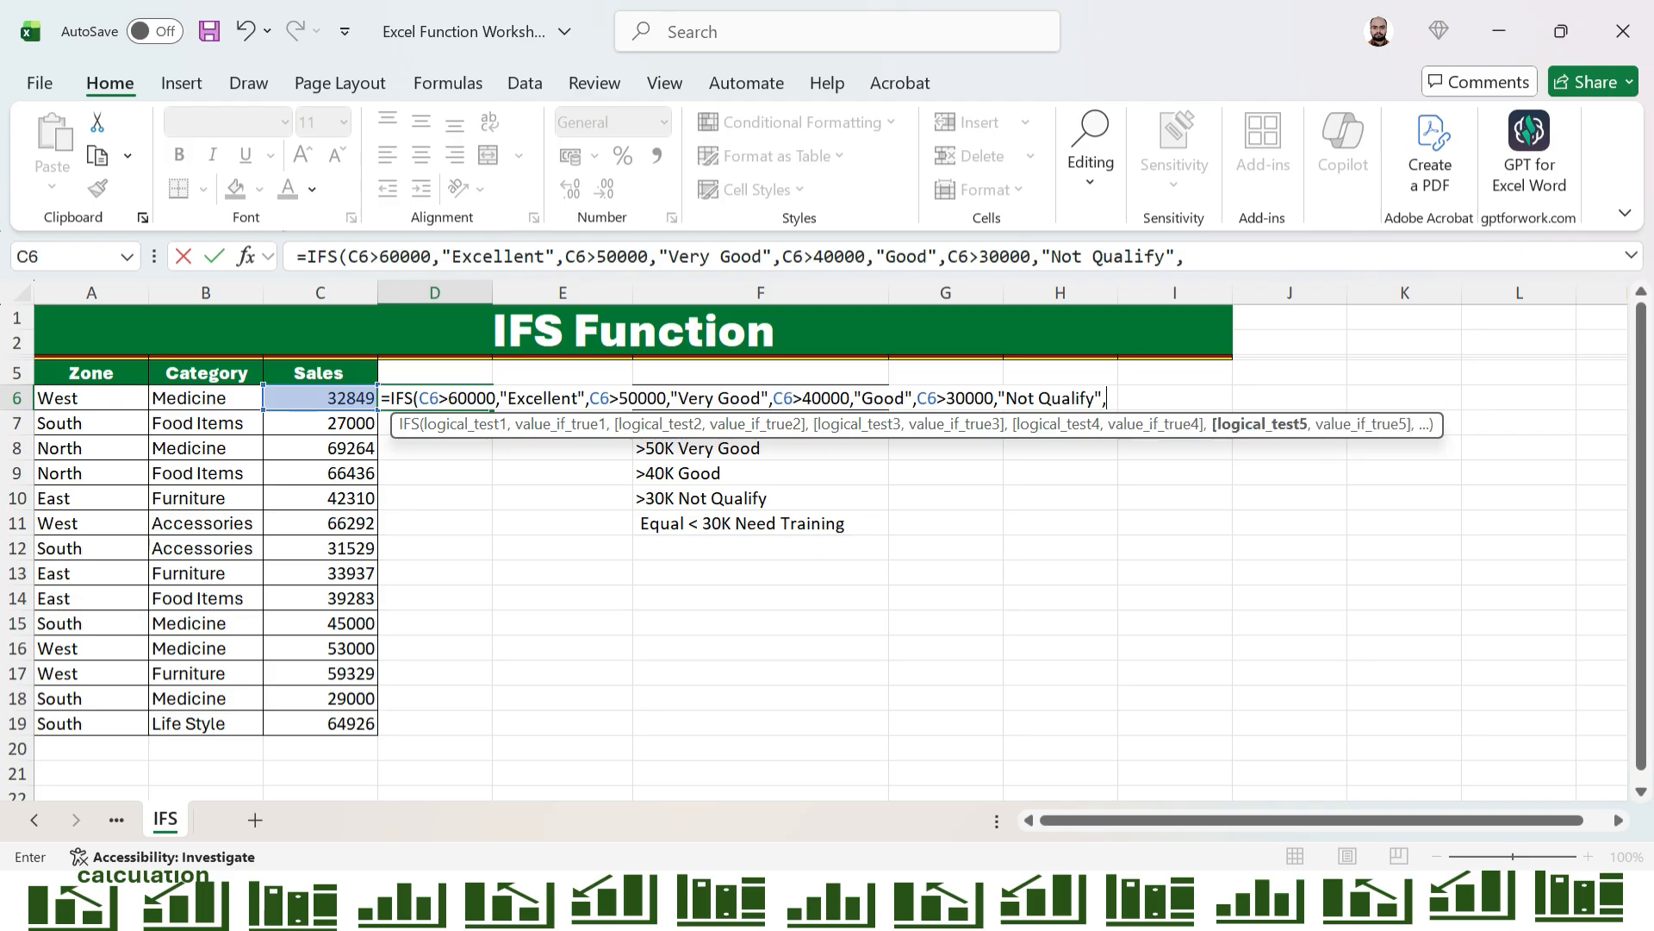
Add a final condition returning "Need Training" when C6<=30000, then close and enter the IFS formula in D6
{"action": "left_click", "coordinate": [1186, 257]}
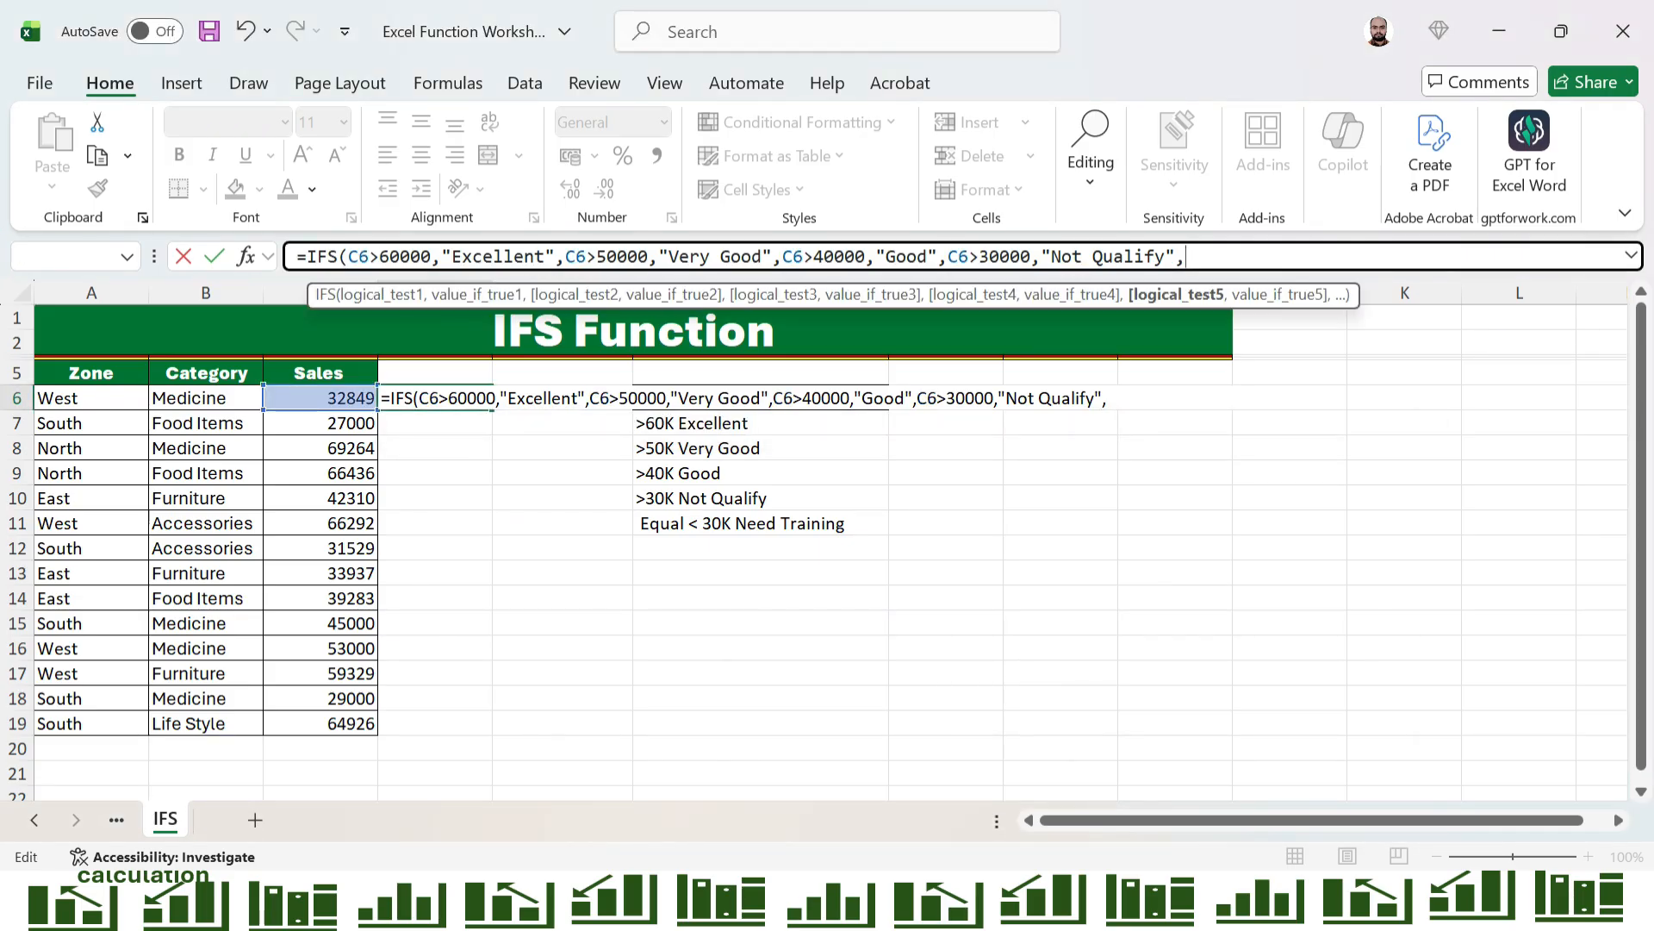
{"action": "left_click", "coordinate": [320, 398]}
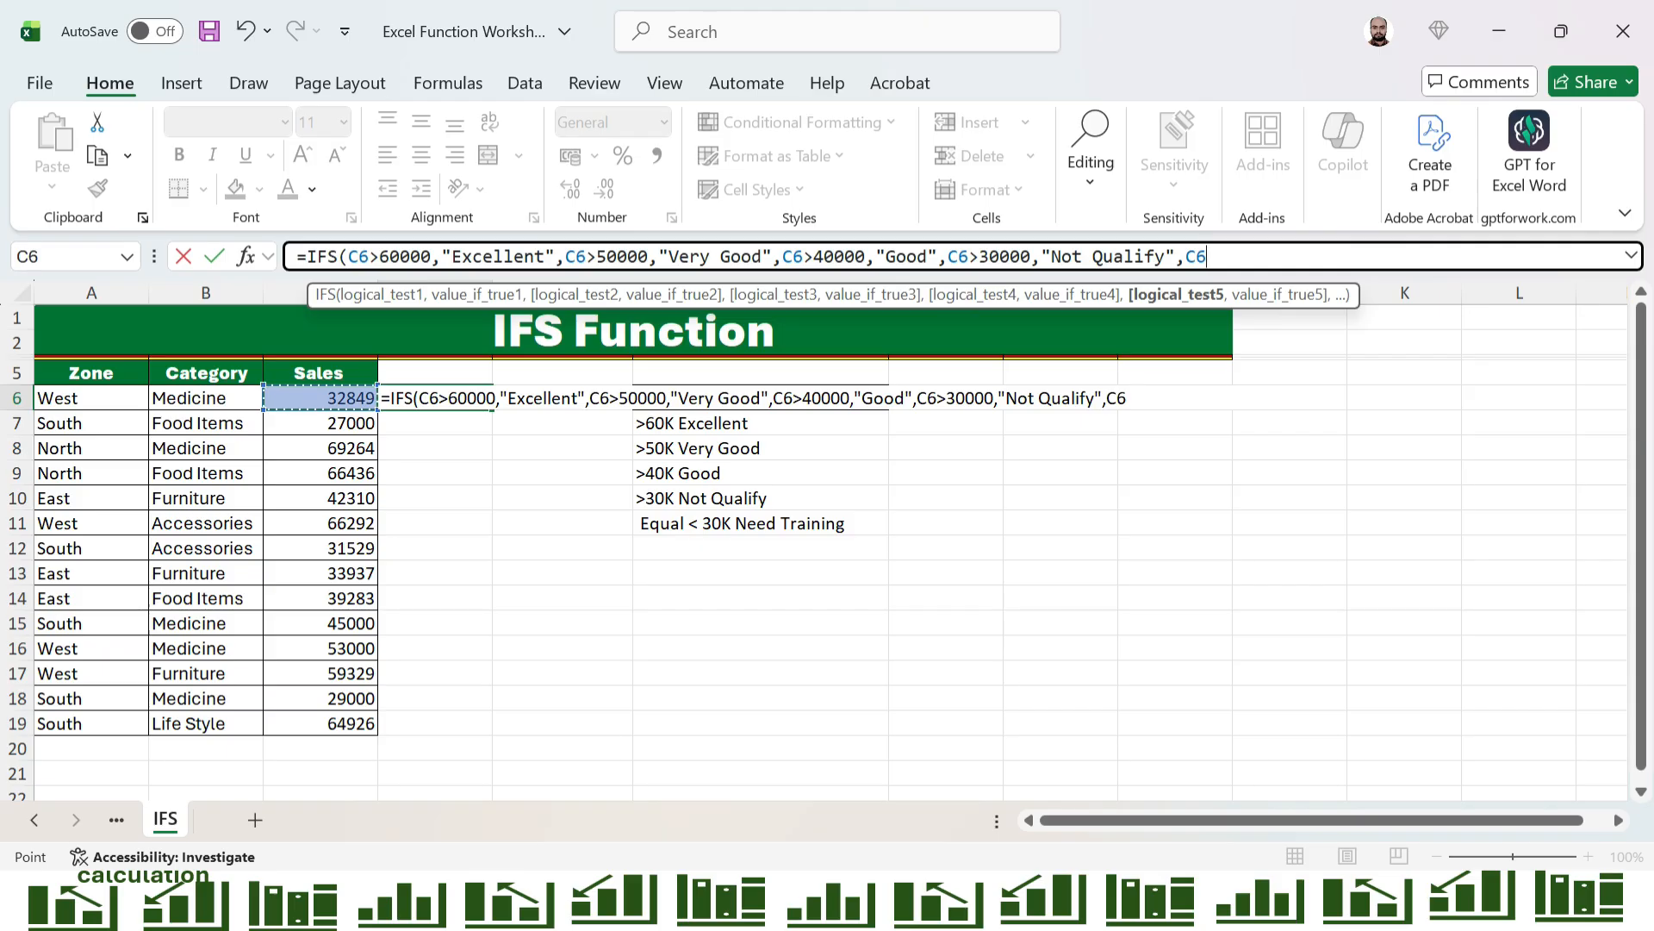
{"action": "type", "text": "<"}
{"action": "type", "text": "="}
{"action": "type", "text": "300"}
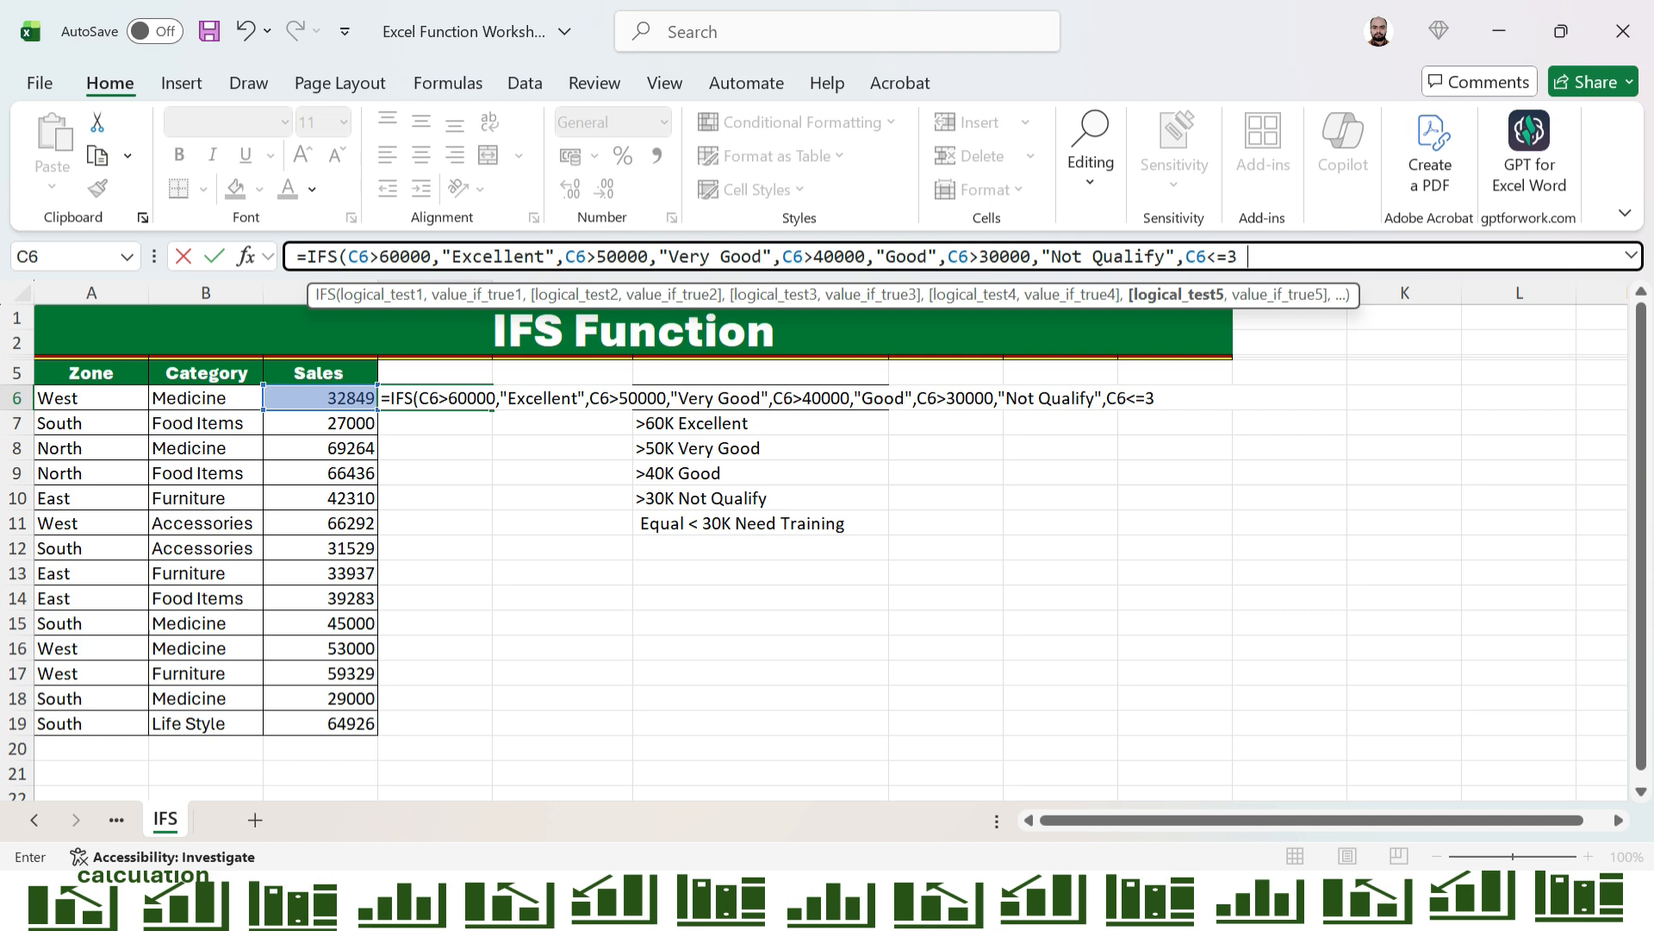
{"action": "type", "text": "00,\""}
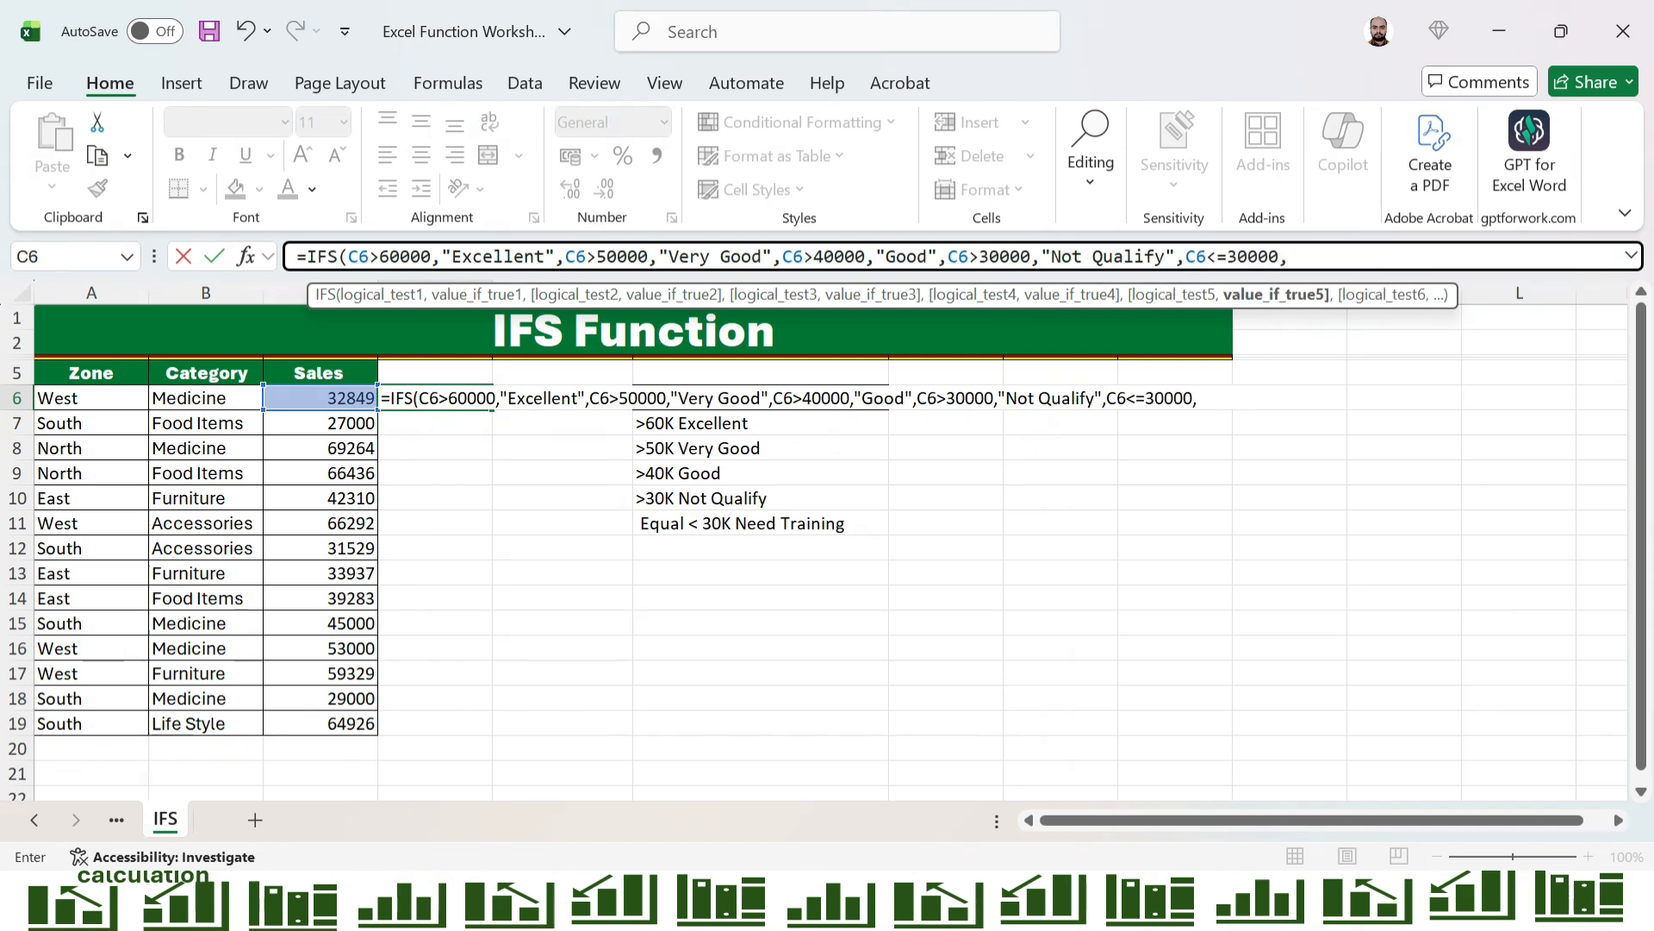
{"action": "type", "text": "Need"}
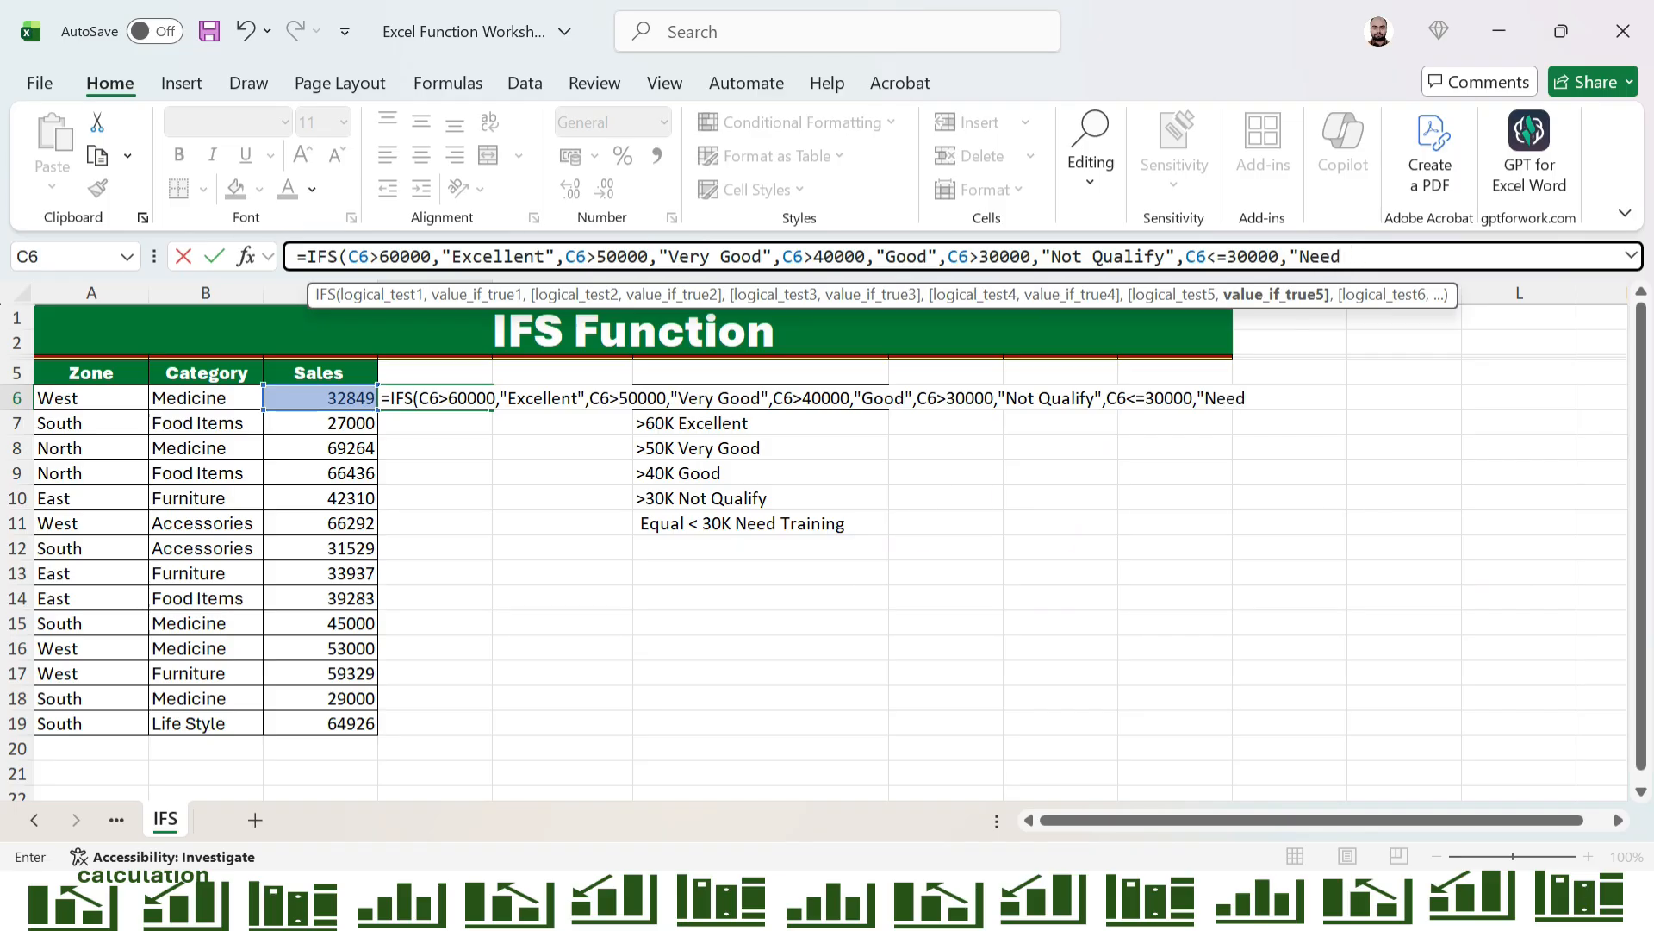
{"action": "type", "text": " Training"}
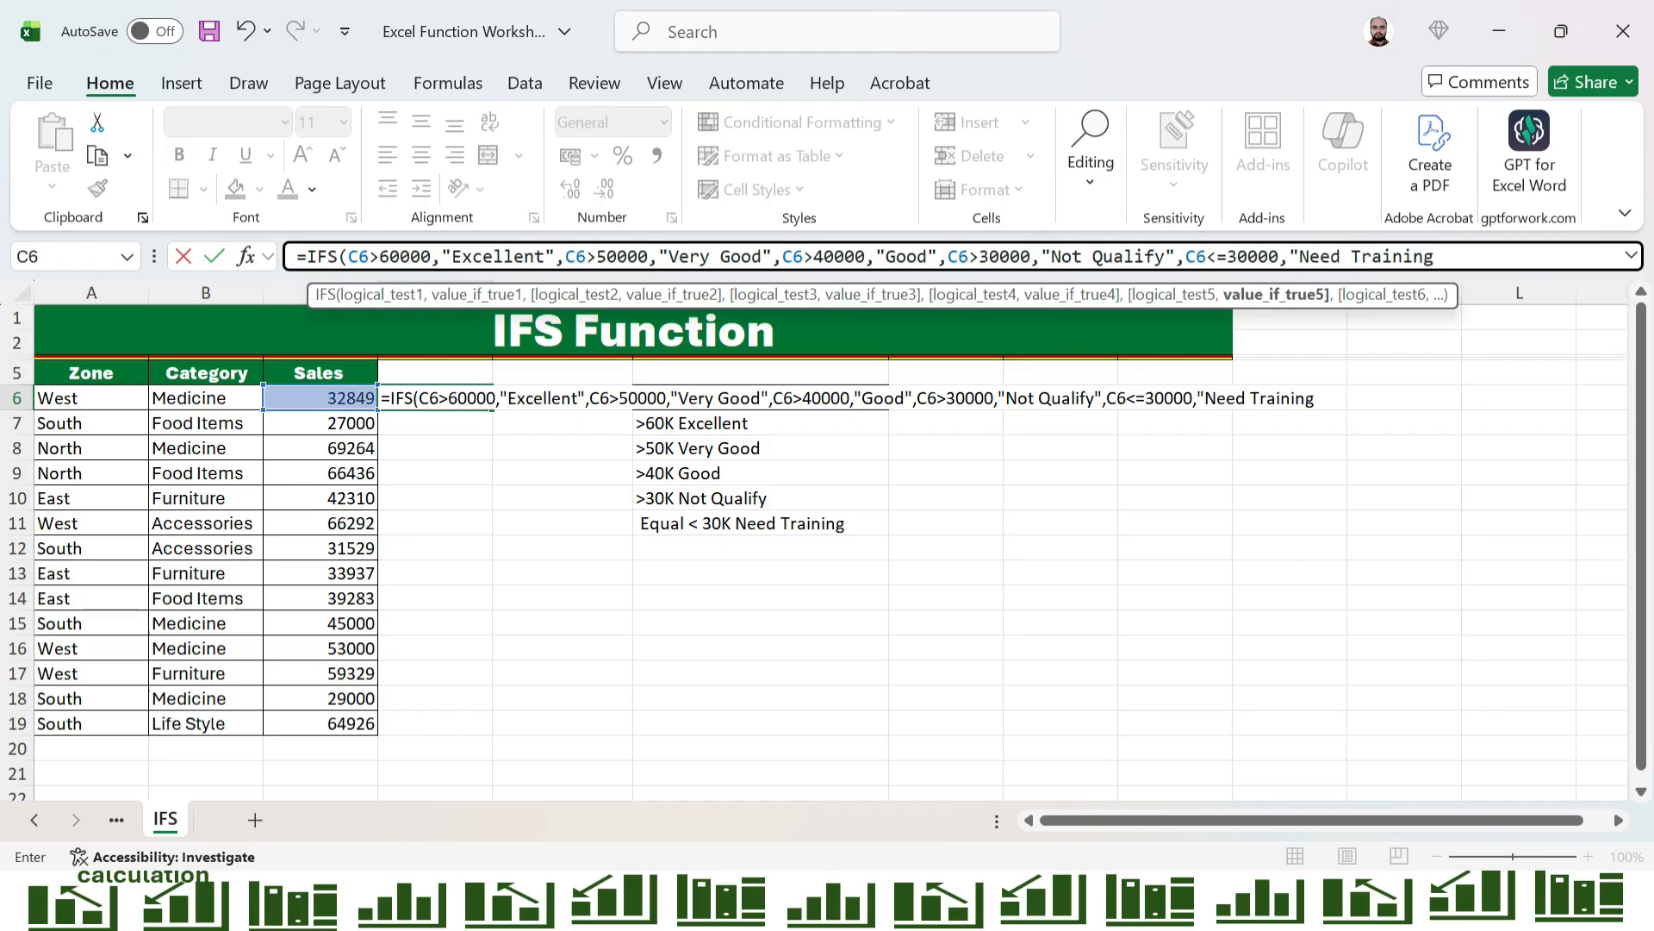
{"action": "type", "text": "\")"}
{"action": "key", "text": "Return"}
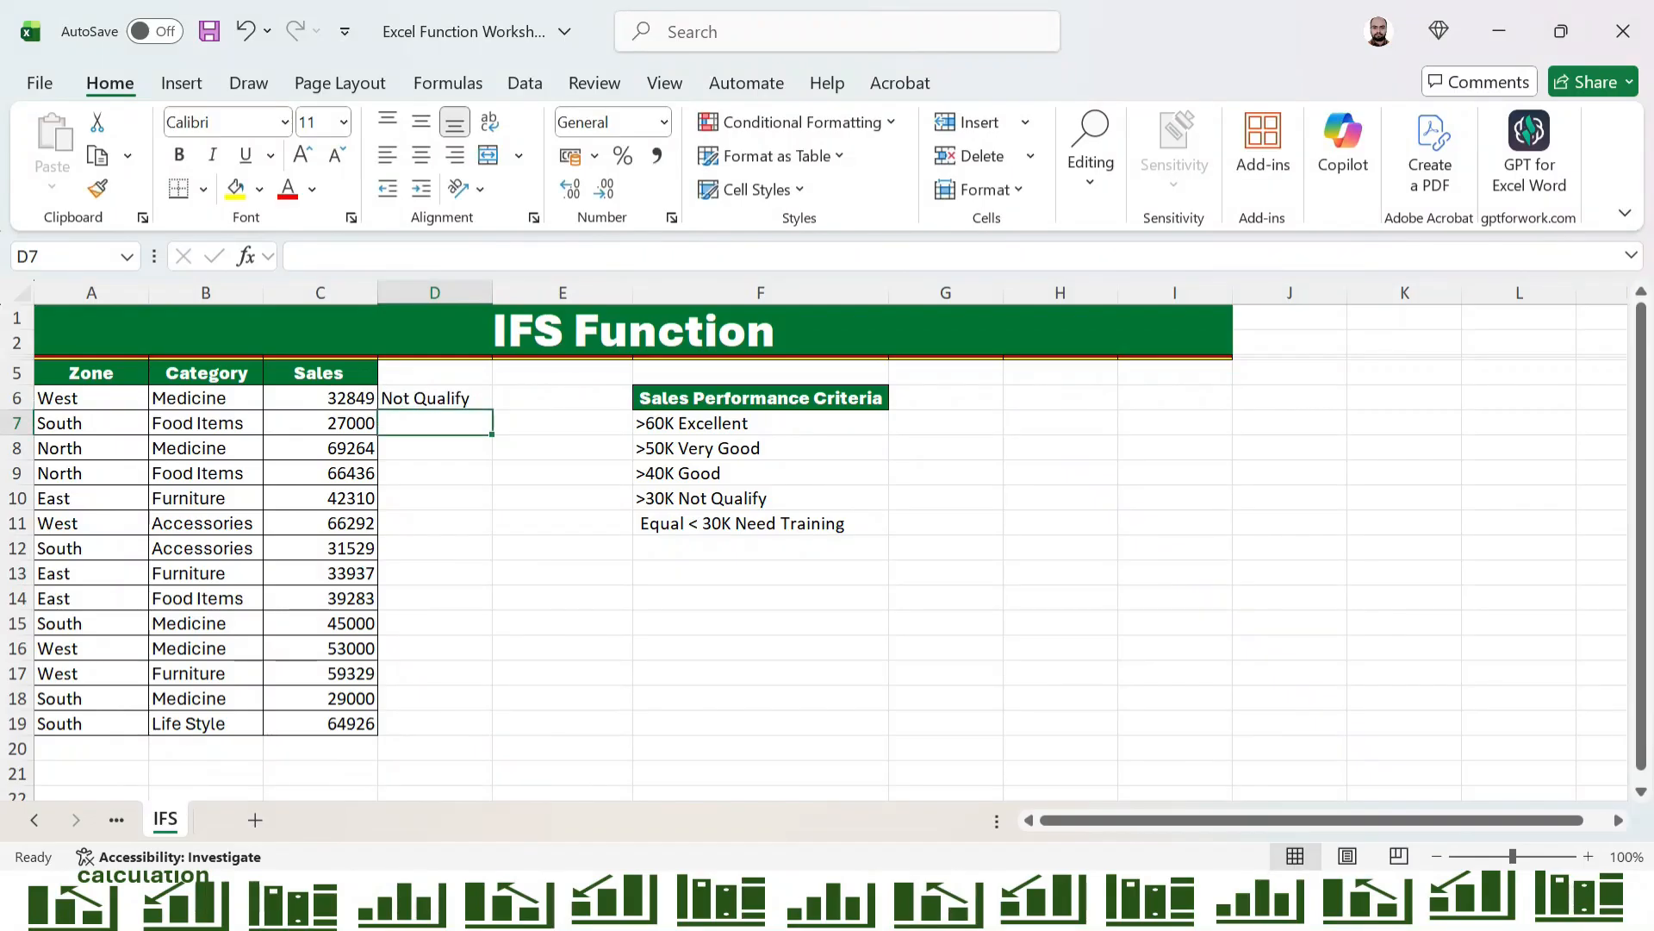
Copy the IFS formula from D6 down through D19 for all sales rows
{"action": "left_click", "coordinate": [435, 398]}
{"action": "key", "text": "ctrl+c"}
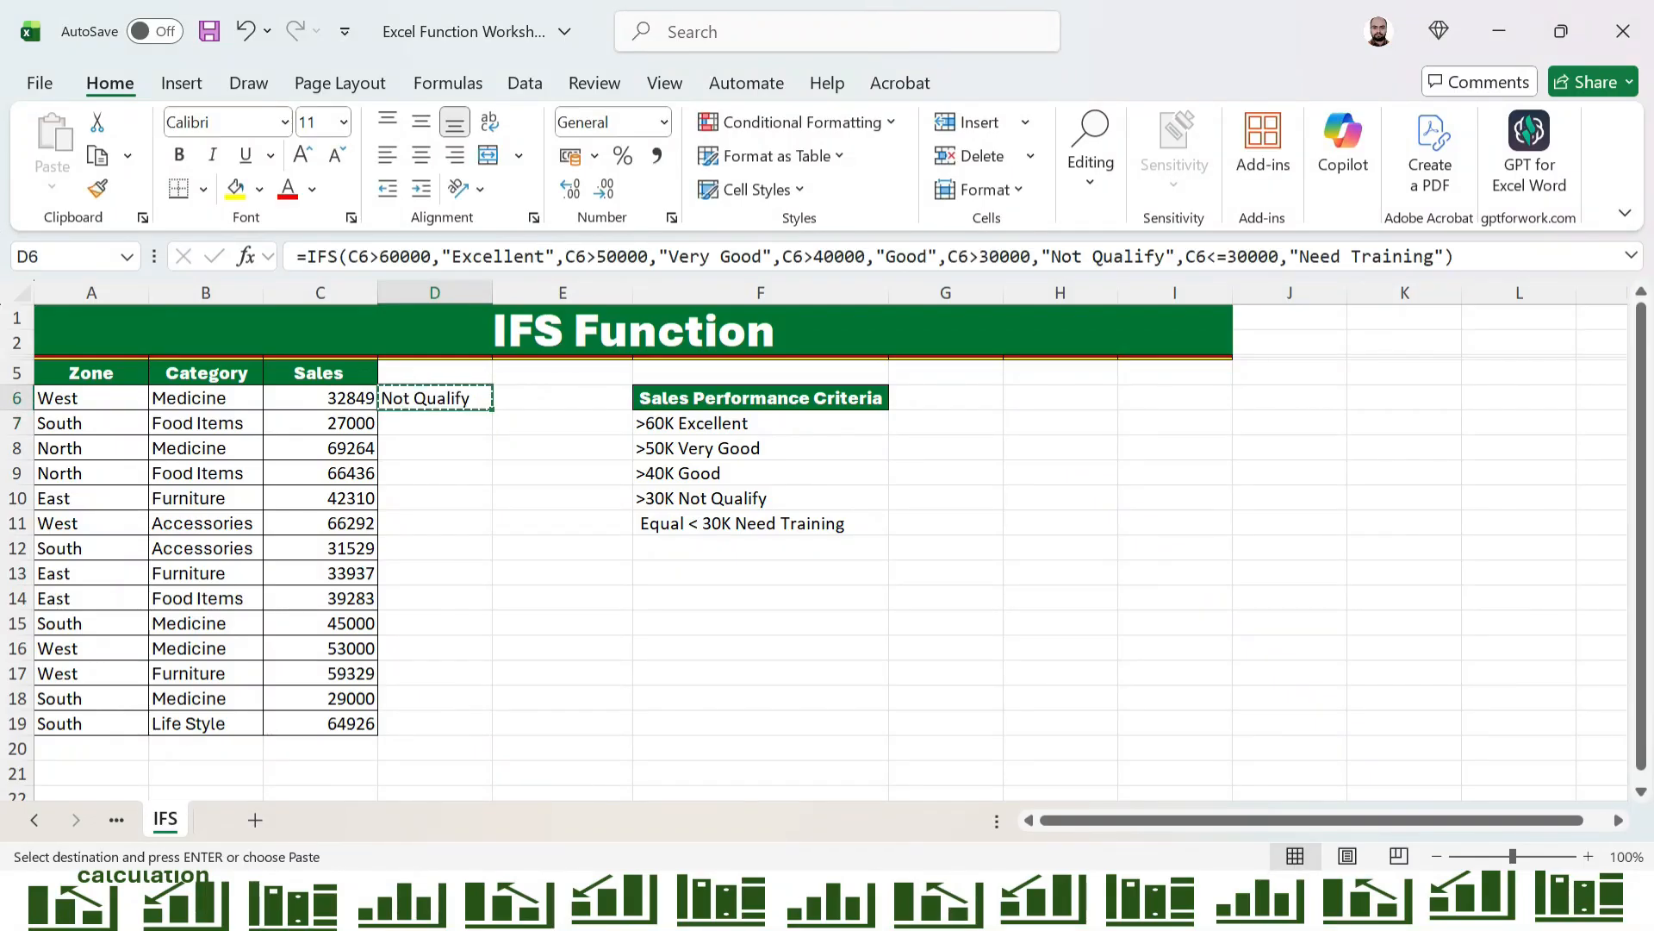
{"action": "key", "text": "Left"}
{"action": "key", "text": "ctrl+Down"}
{"action": "key", "text": "Right"}
{"action": "key", "text": "ctrl+v"}
{"action": "key", "text": "ctrl+shift+Up"}
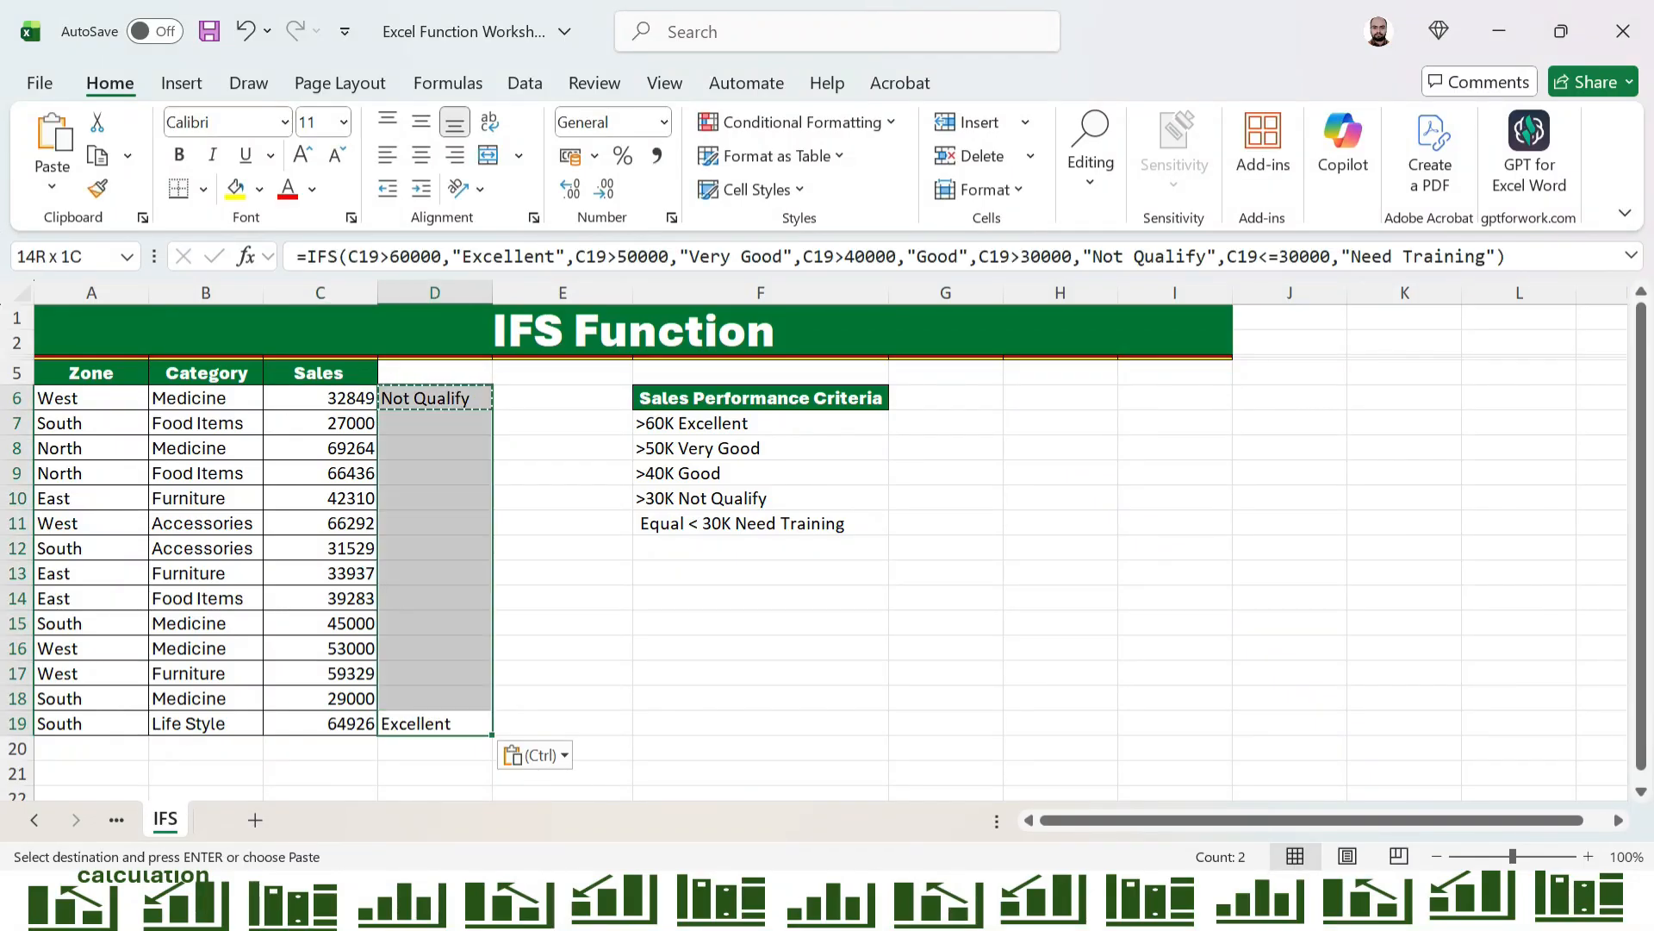
{"action": "key", "text": "ctrl+d"}
Check the rating beside the first sales value in C6 against the matching performance criterion in F10
{"action": "key", "text": "Up"}
{"action": "key", "text": "Left"}
{"action": "key", "text": "Up"}
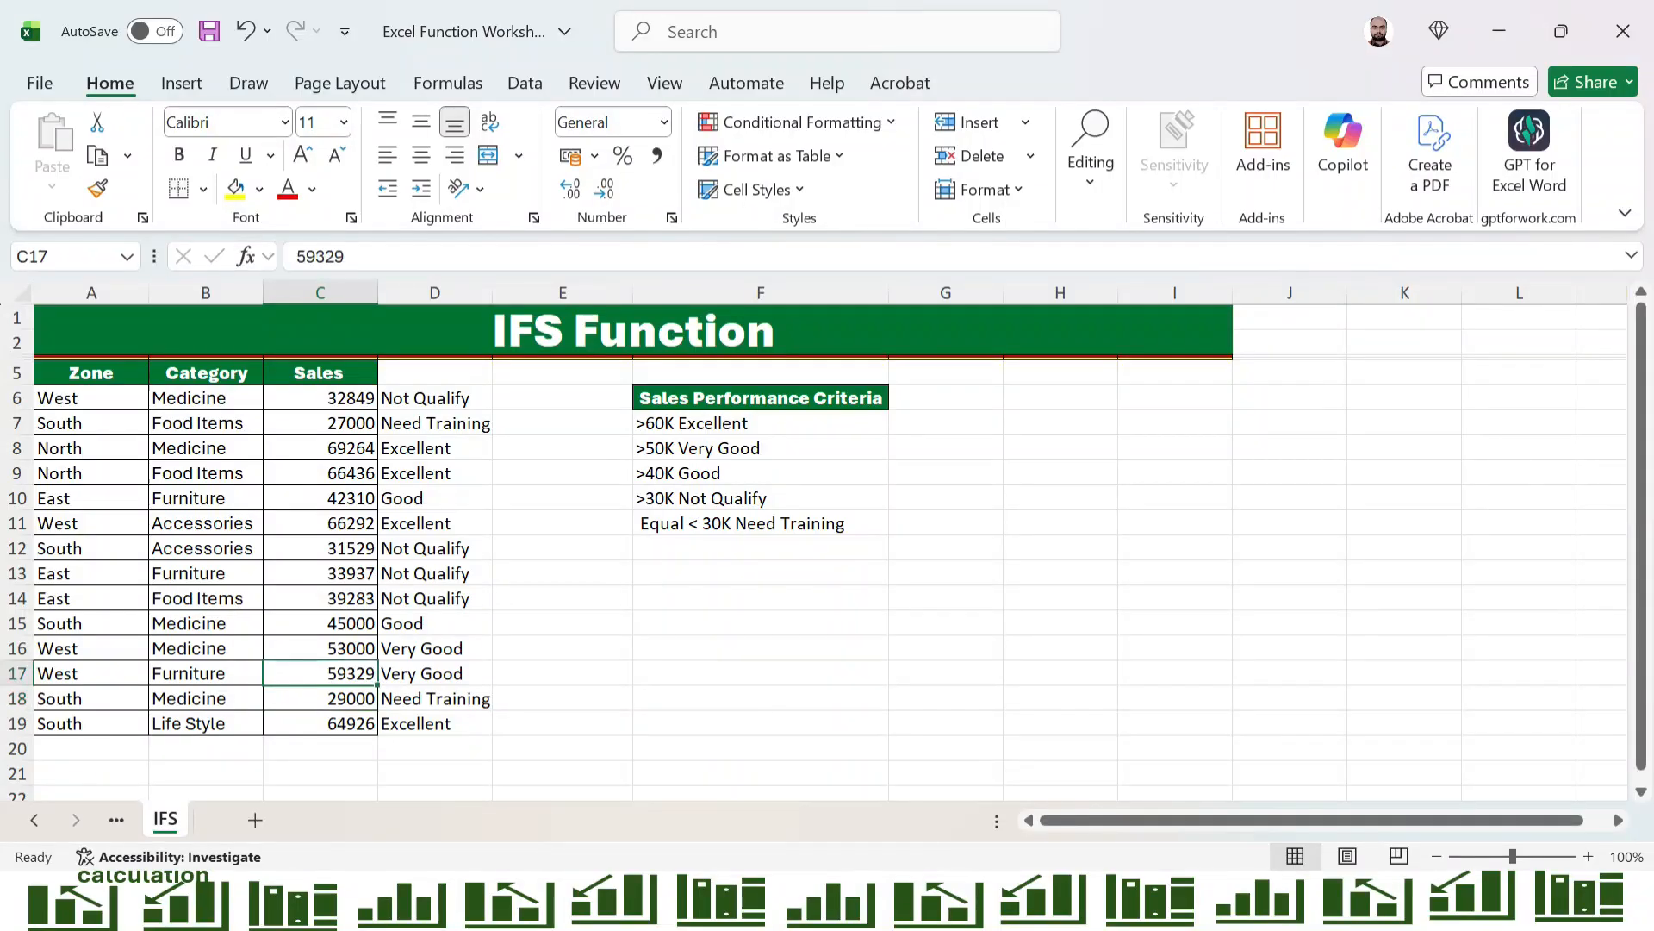
{"action": "key", "text": "ctrl+Up"}
{"action": "key", "text": "Right"}
{"action": "key", "text": "Down"}
{"action": "key", "text": "Left"}
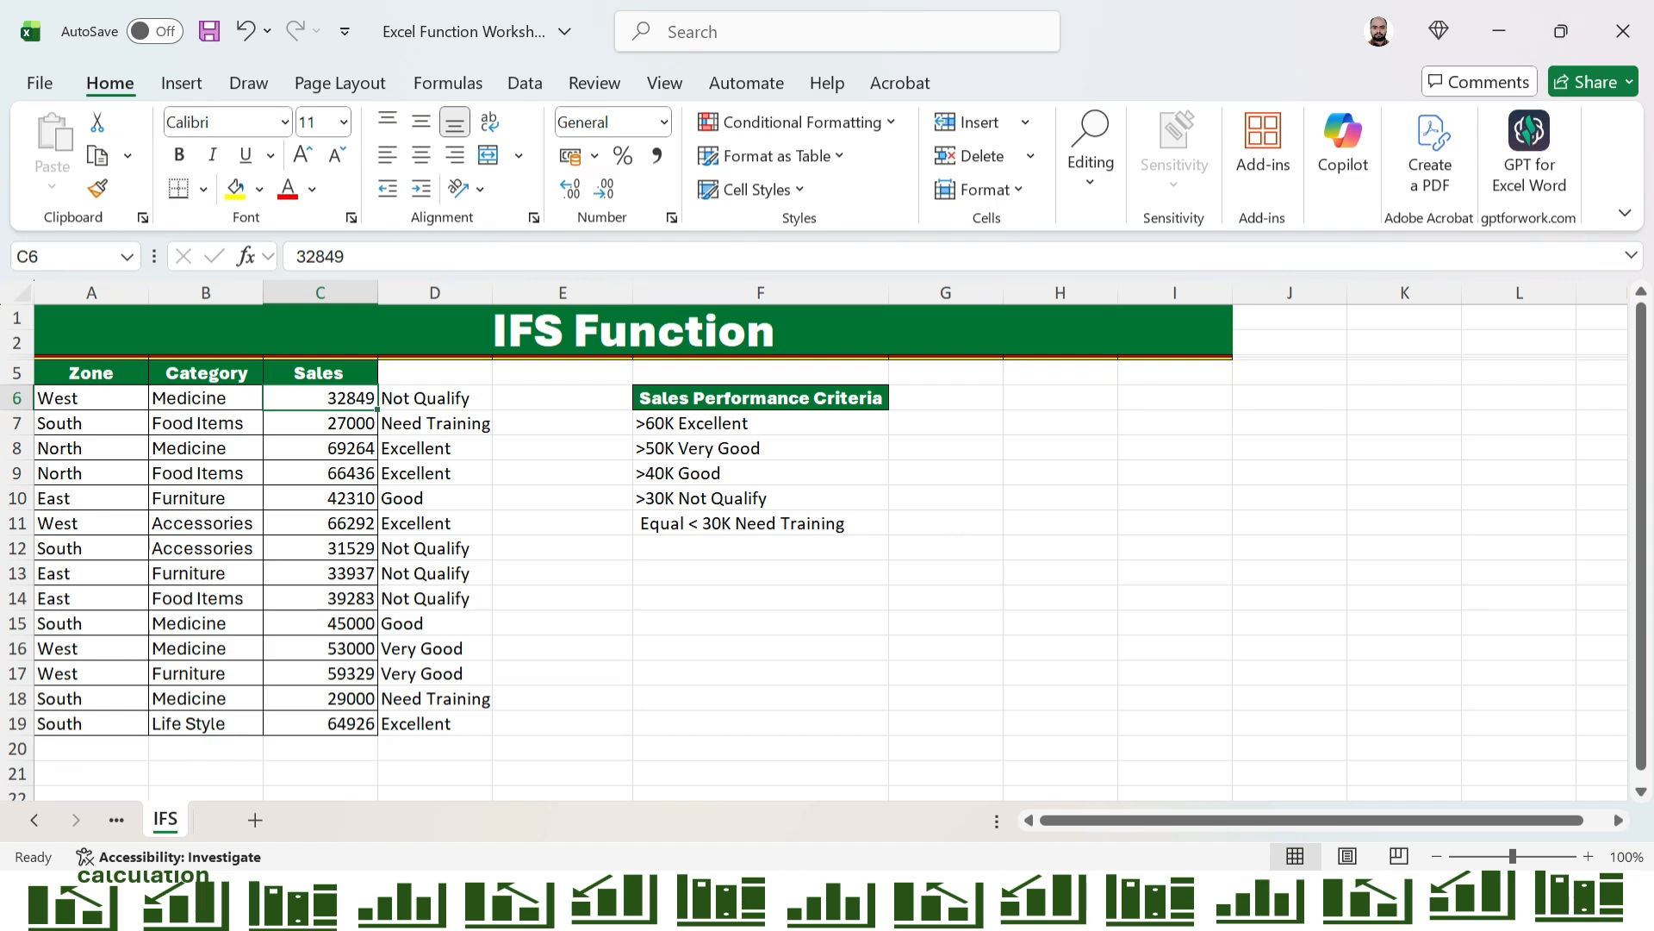
{"action": "left_click", "coordinate": [760, 498]}
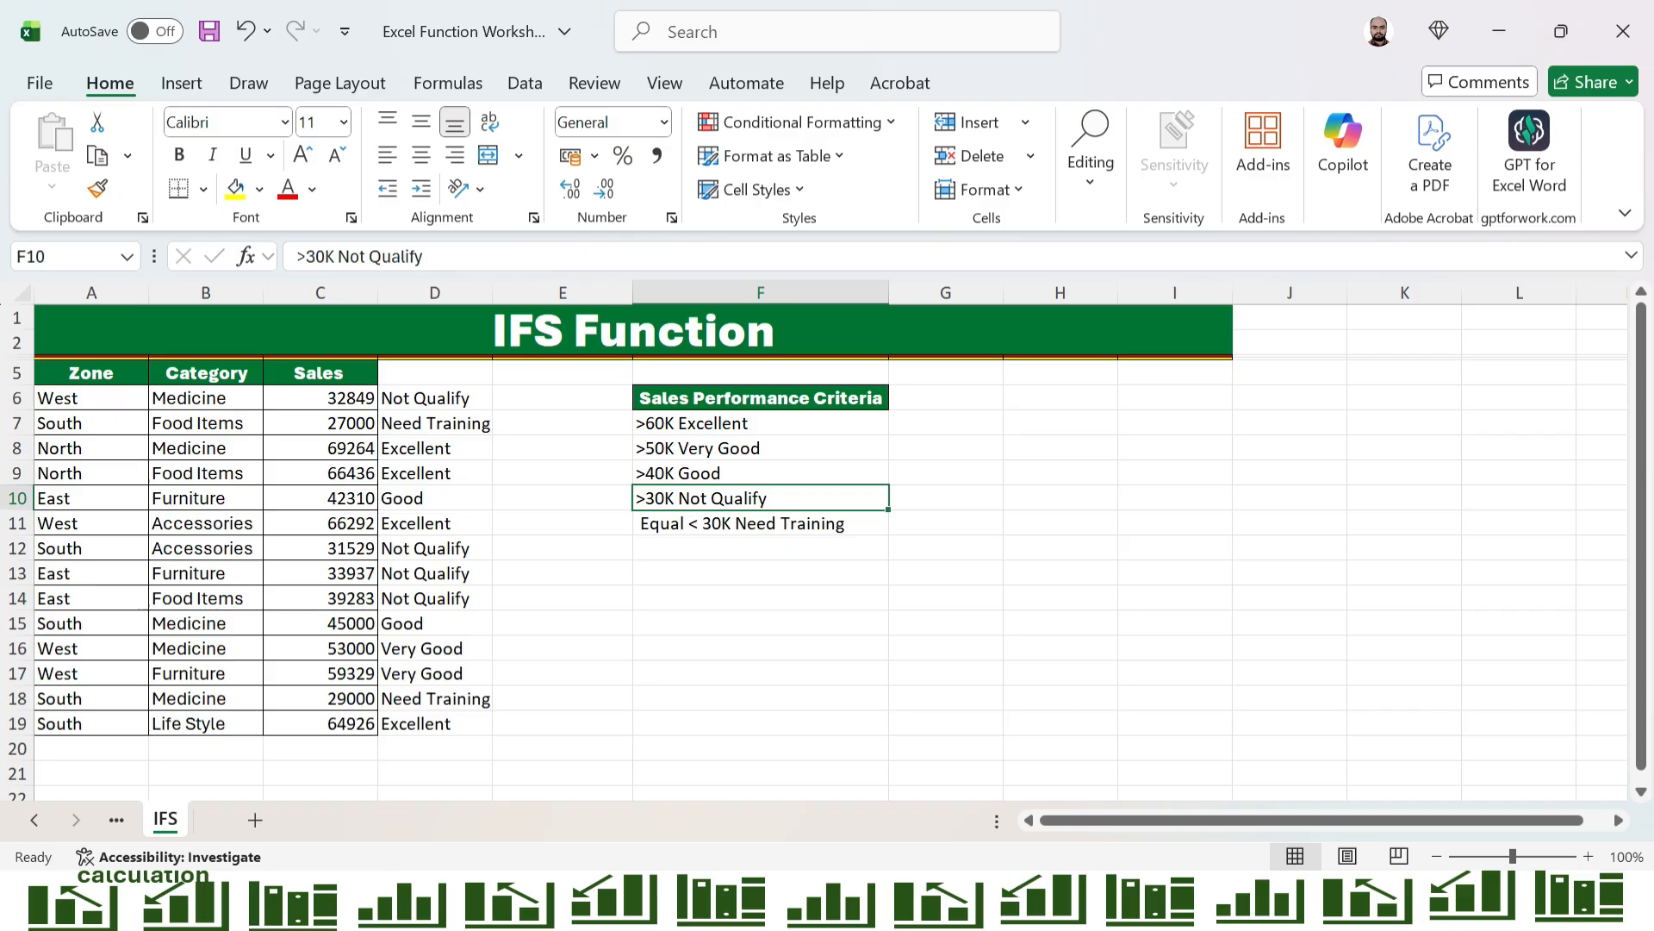
Check the ratings in D7 through D10, D16 and D17 against the Sales Performance Criteria list
{"action": "left_click", "coordinate": [435, 423]}
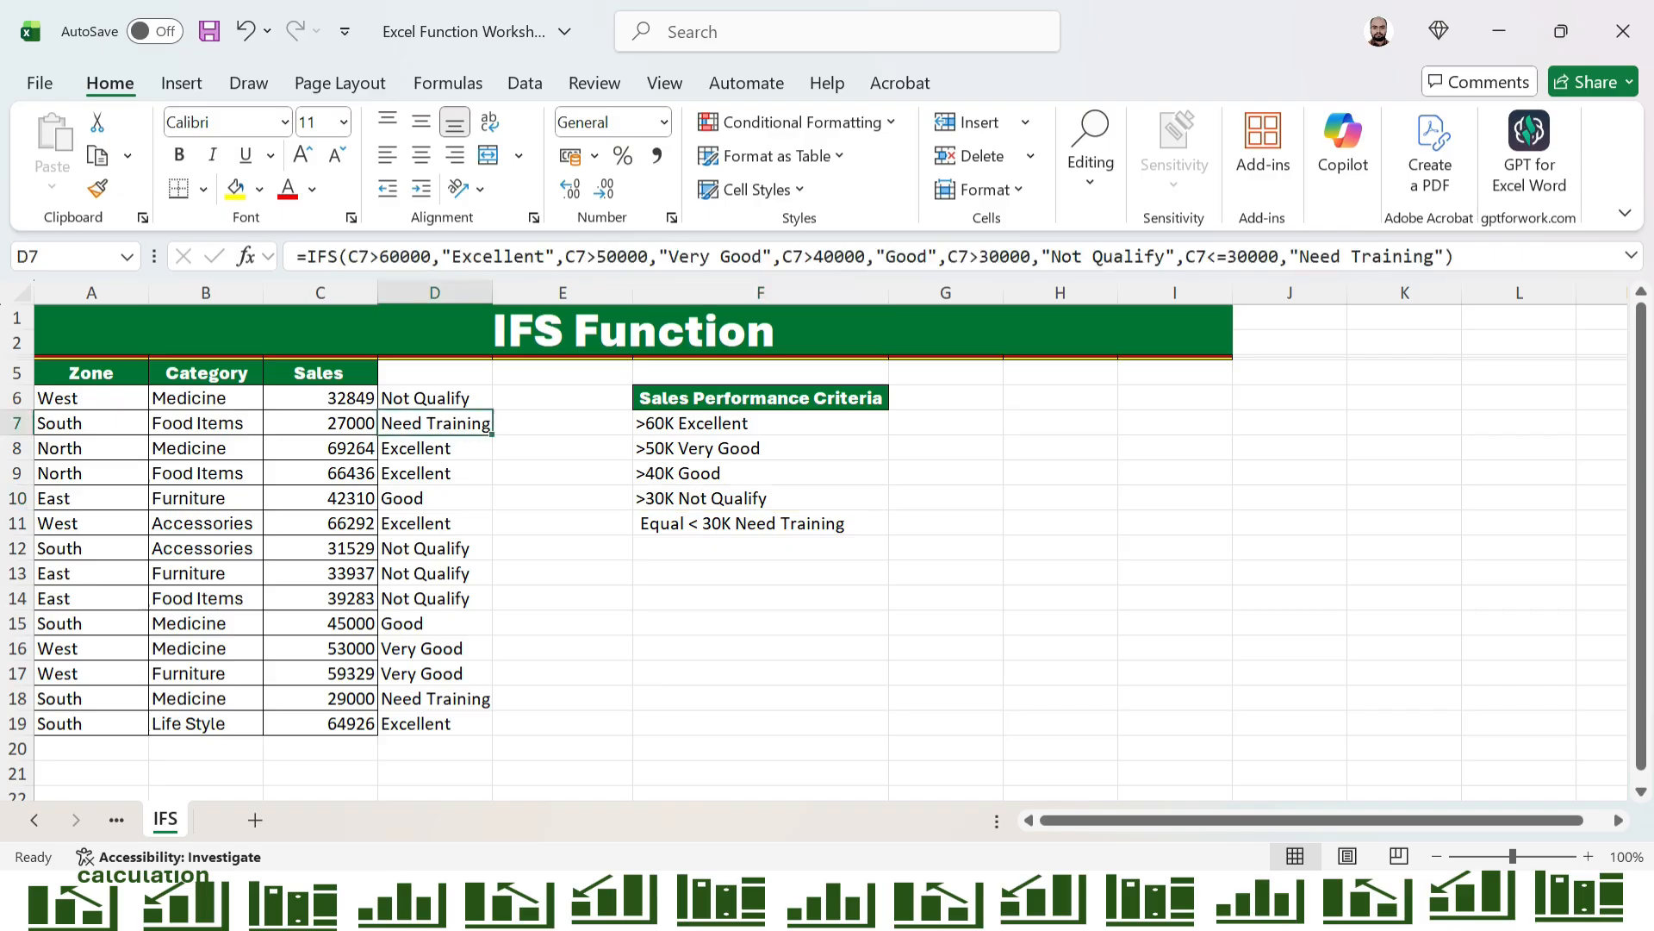
{"action": "left_click", "coordinate": [760, 523]}
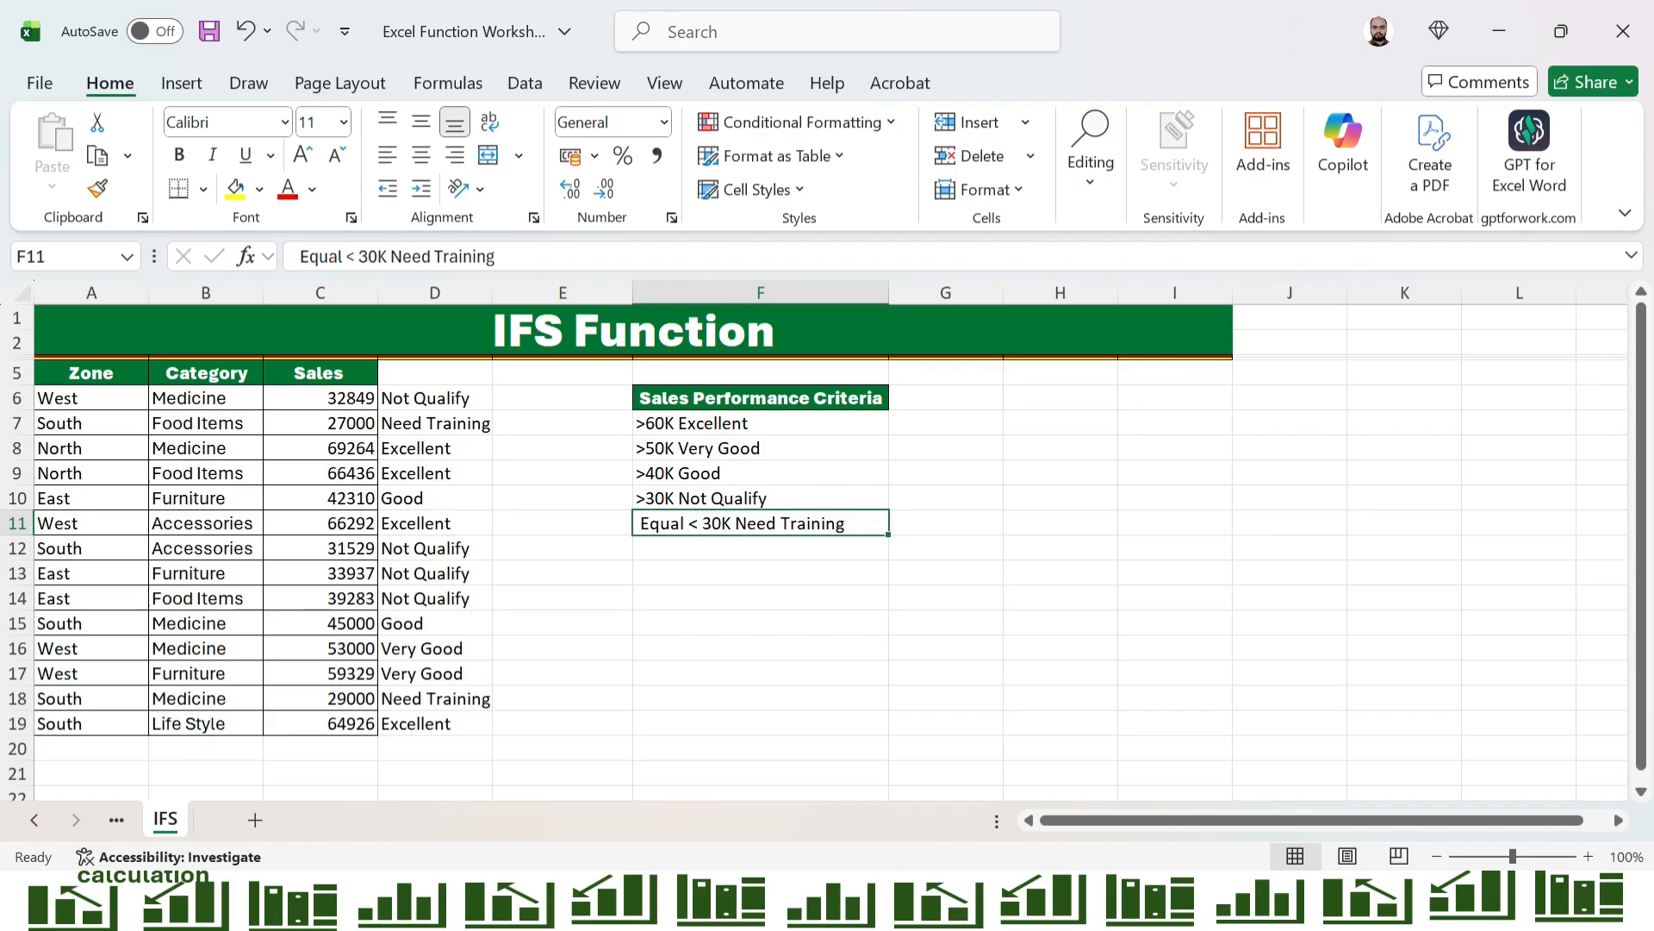
{"action": "left_click", "coordinate": [435, 448]}
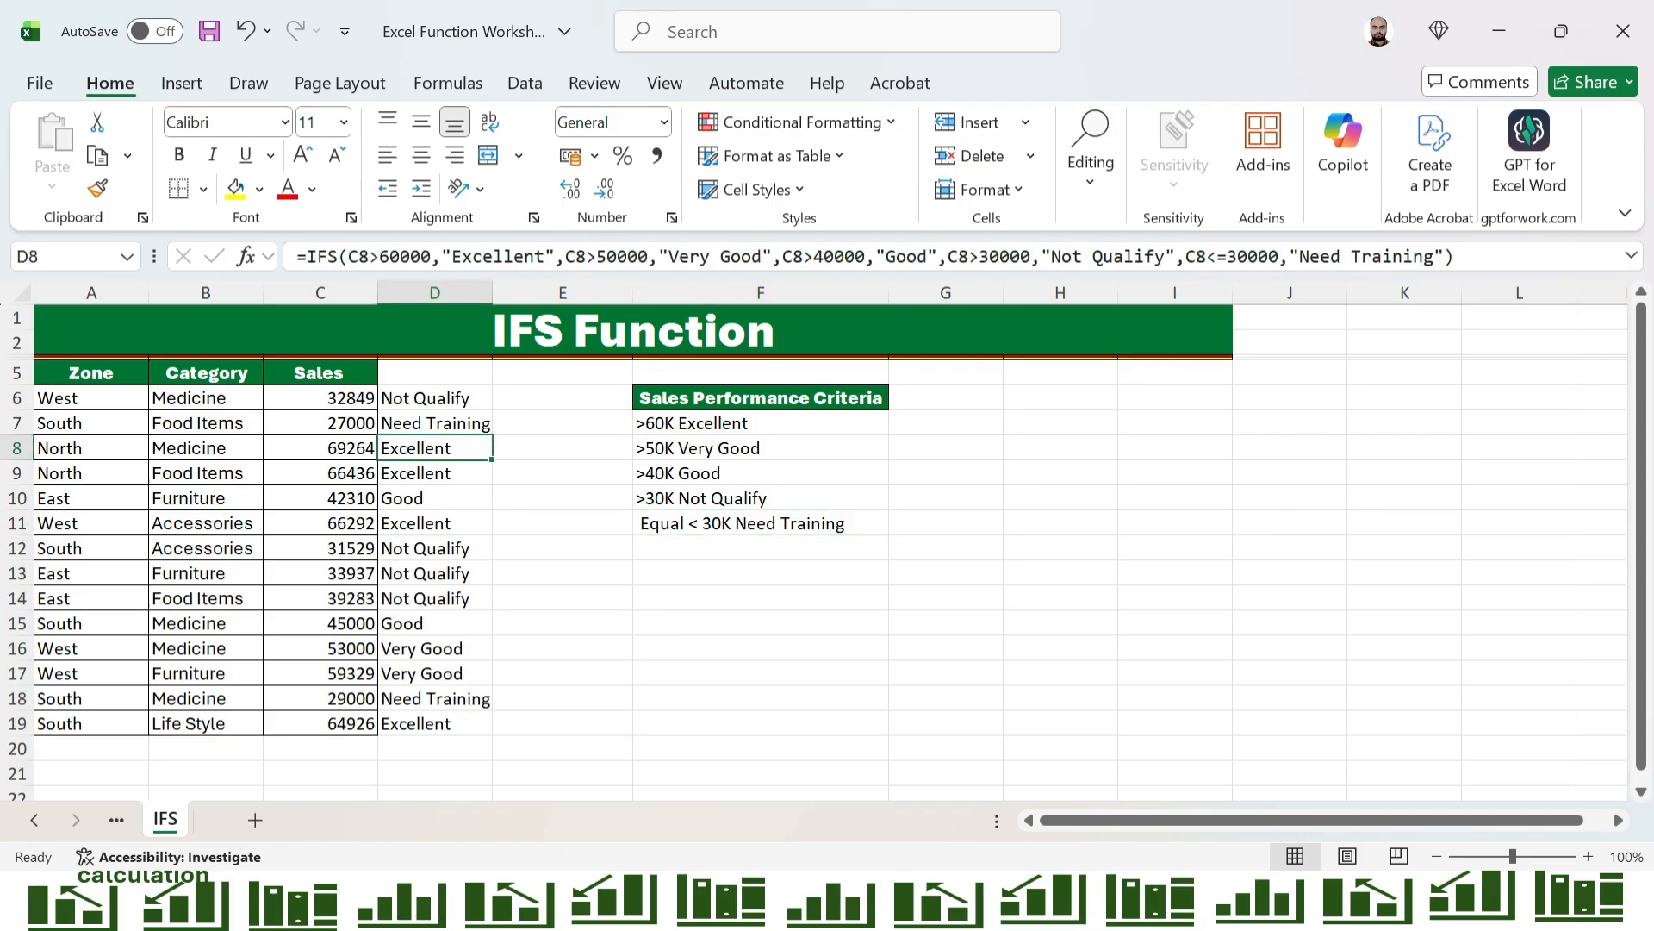
{"action": "left_click", "coordinate": [760, 424]}
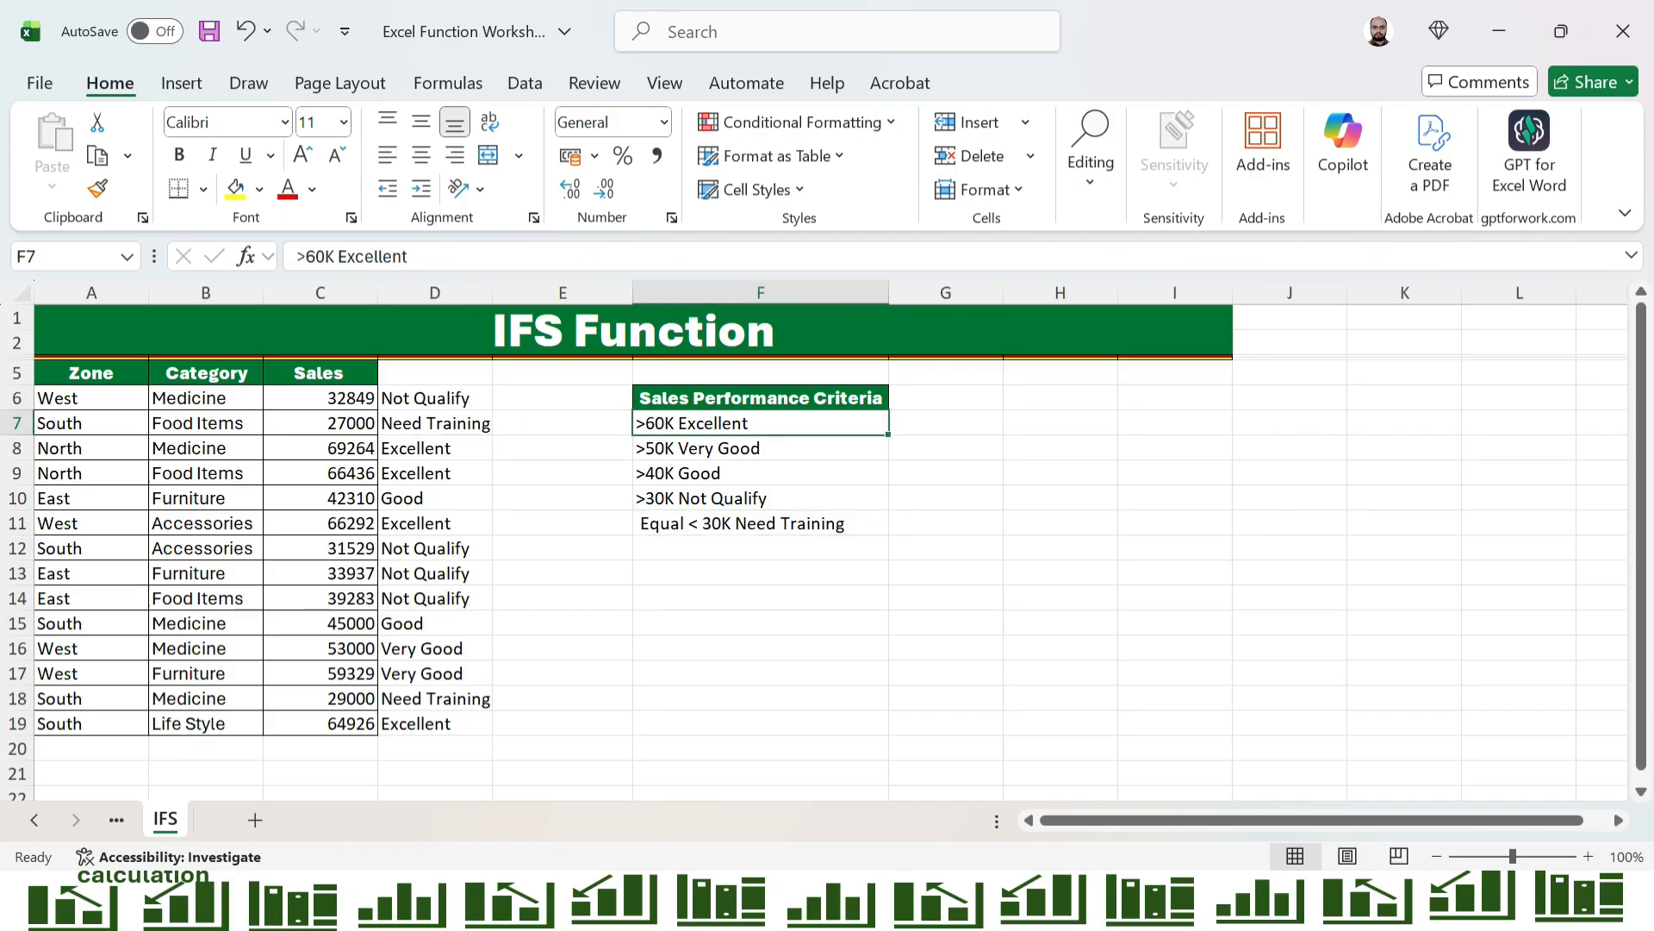
{"action": "left_click", "coordinate": [435, 473]}
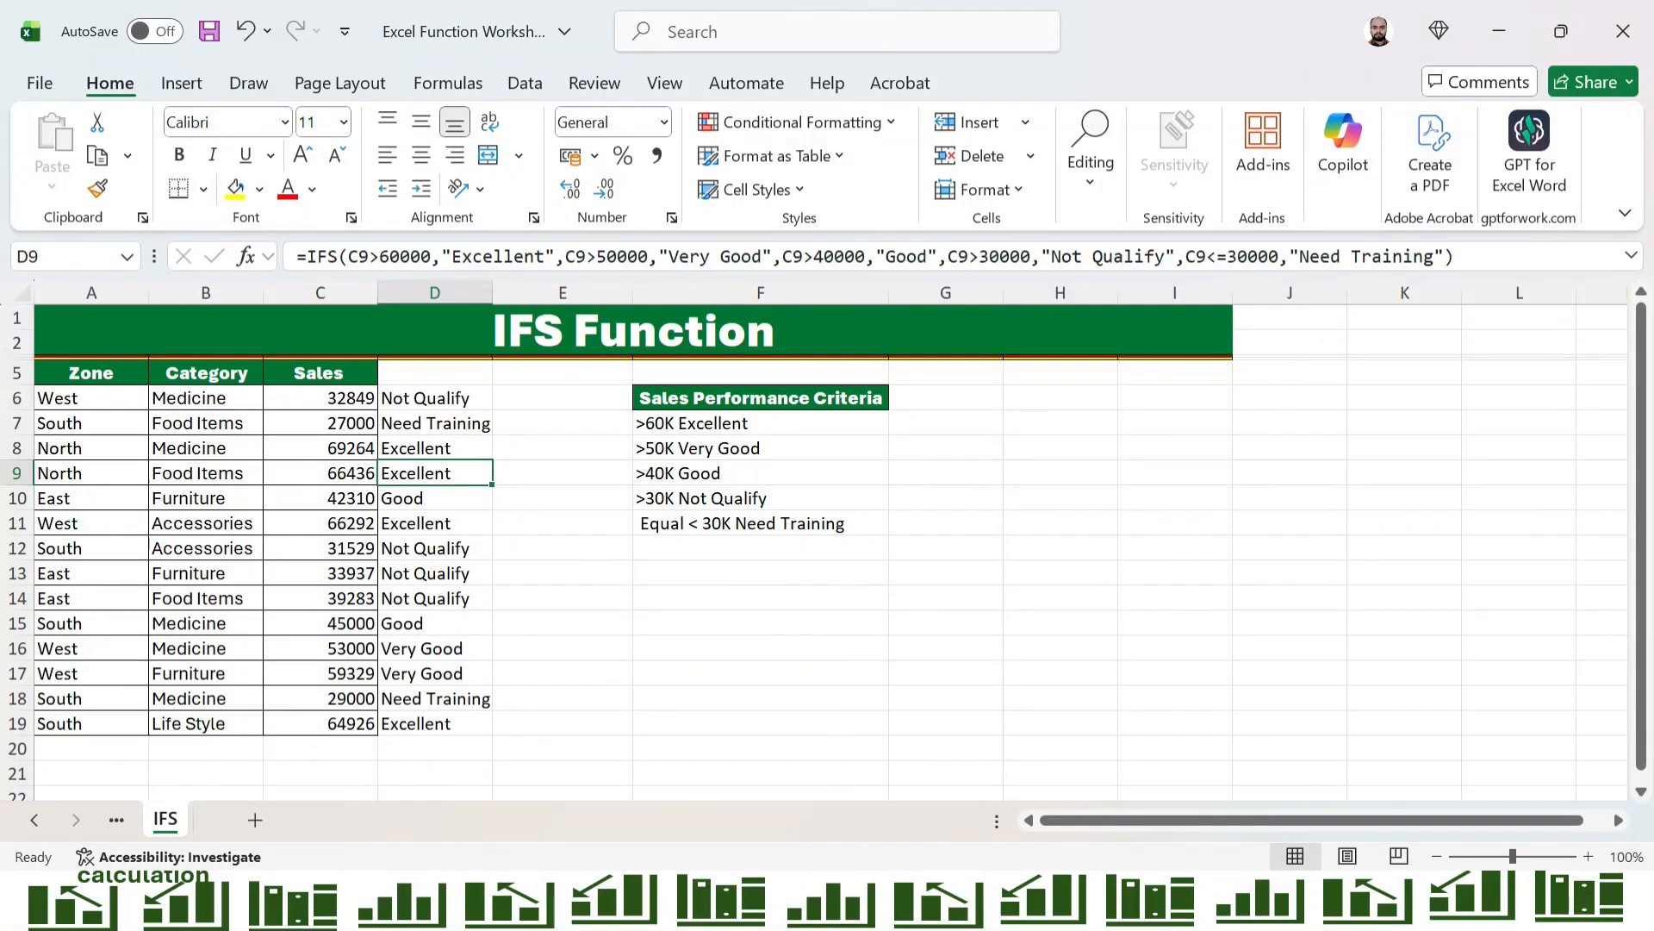
{"action": "left_click", "coordinate": [732, 473]}
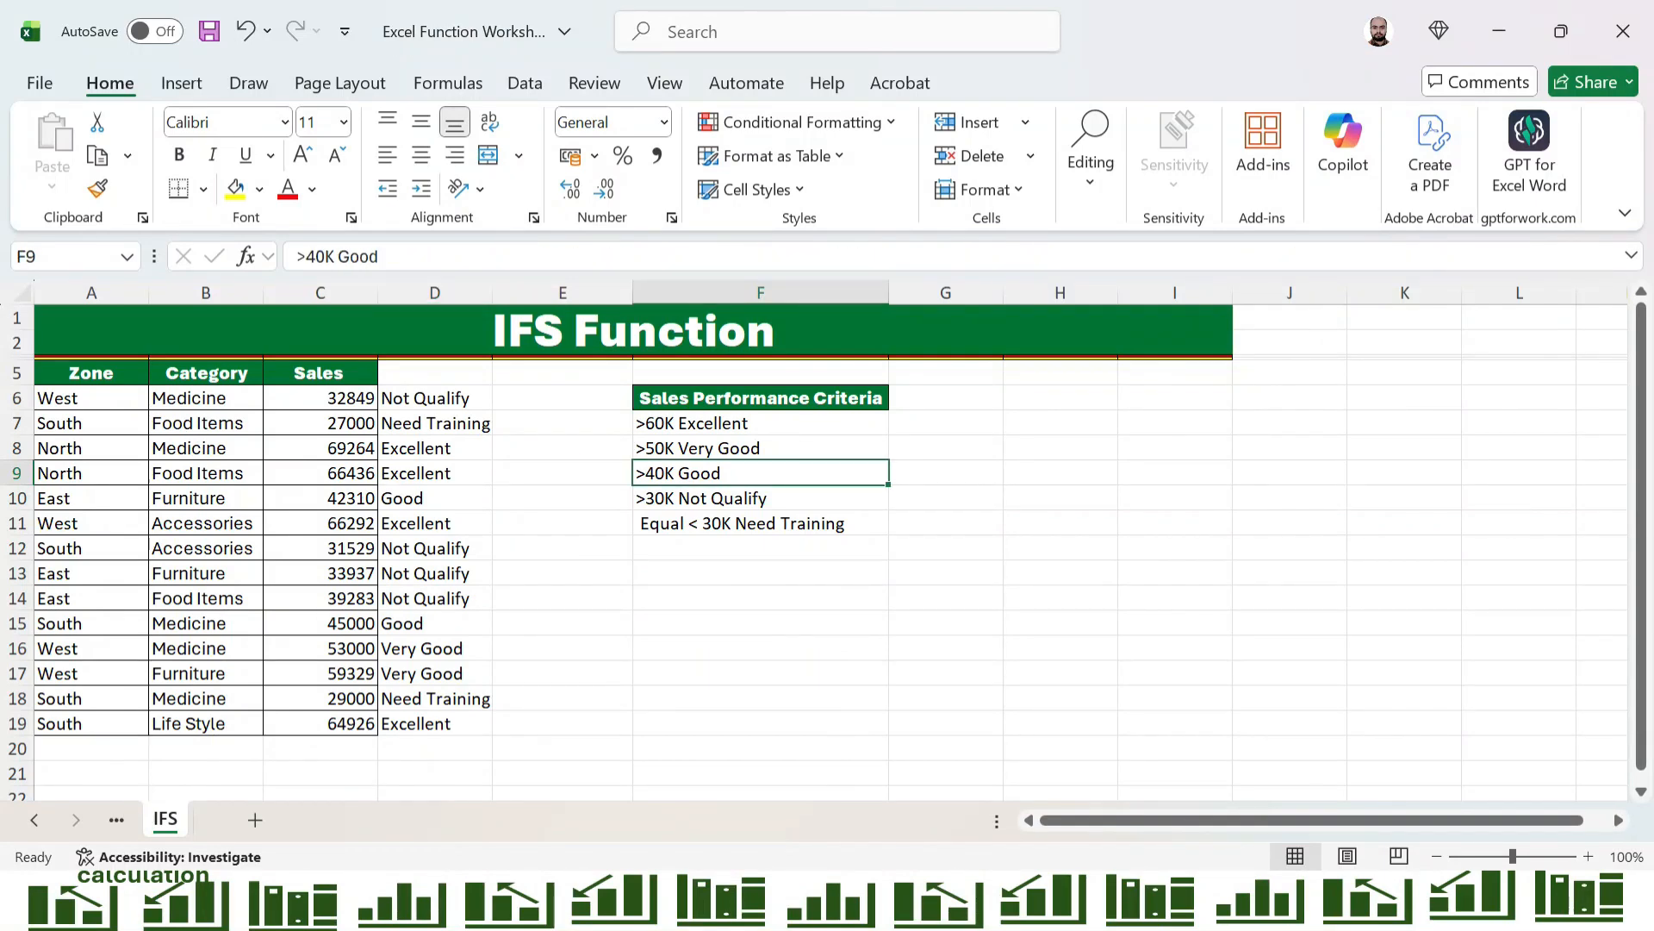
{"action": "left_click", "coordinate": [435, 498]}
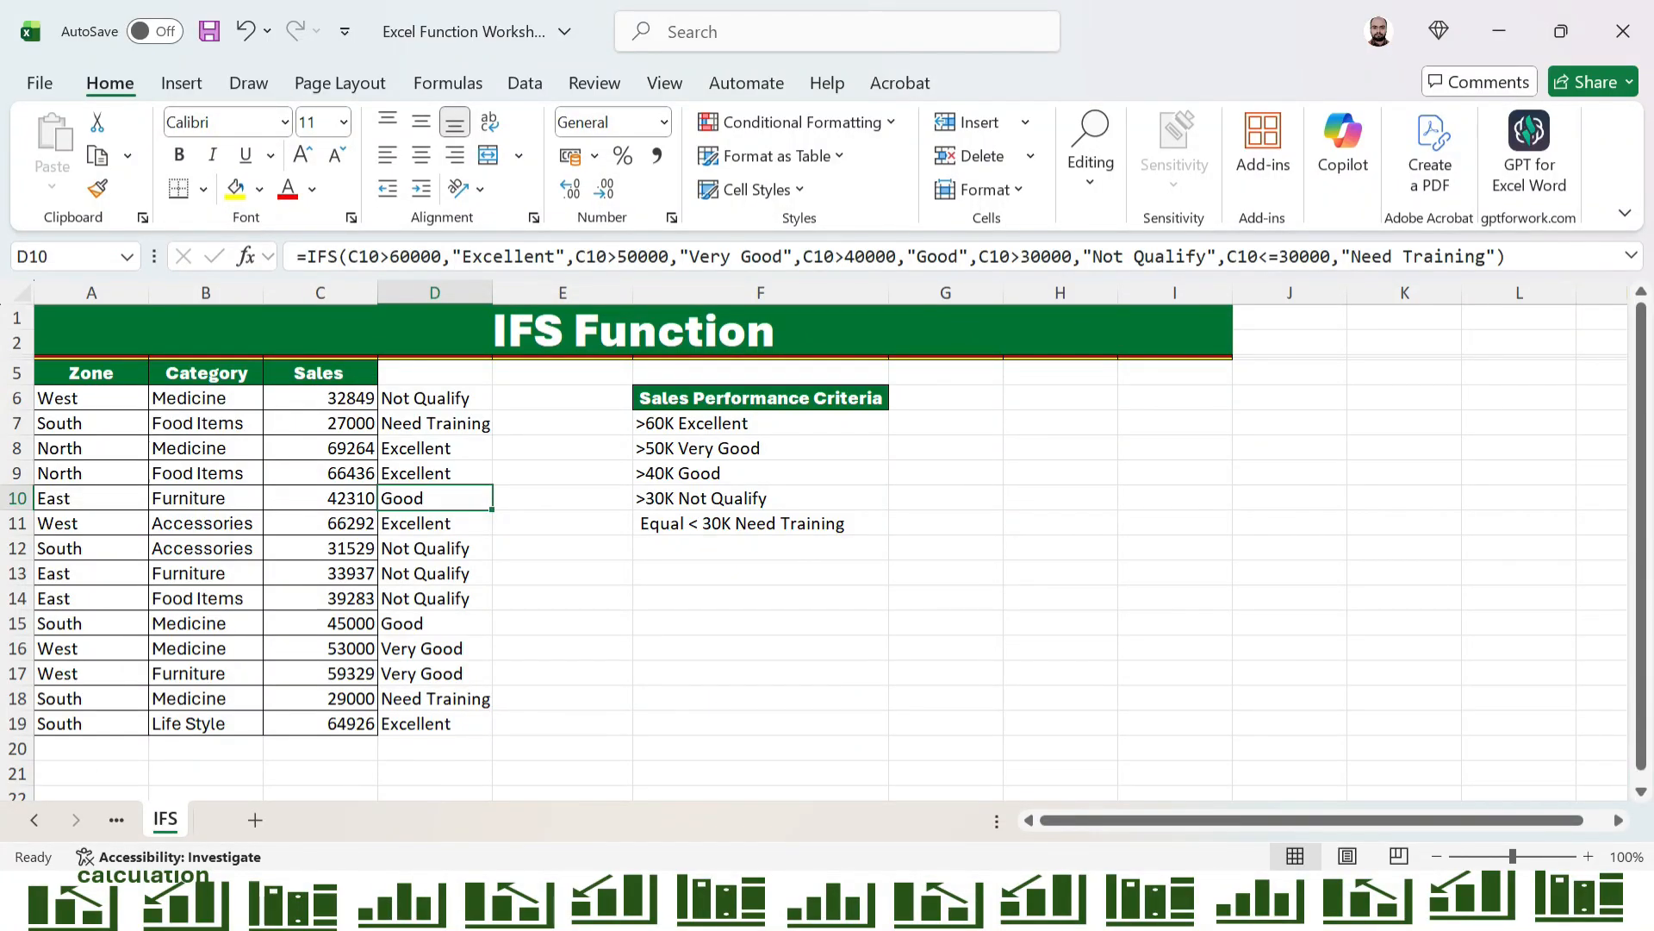
{"action": "left_click", "coordinate": [435, 648]}
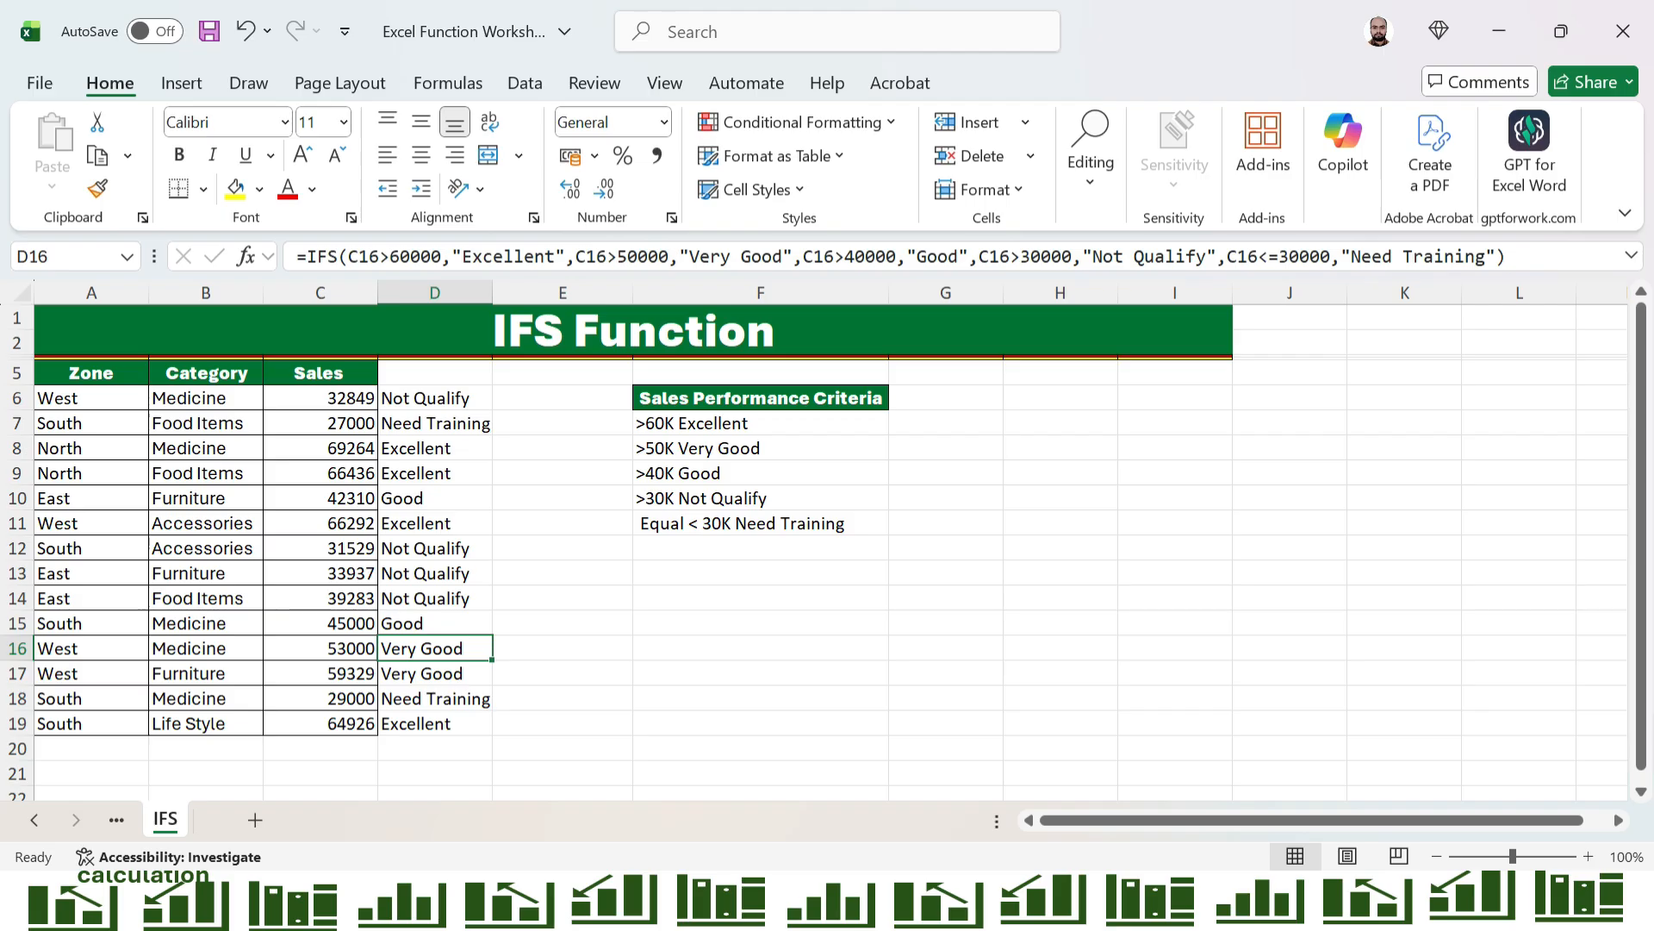
{"action": "left_click", "coordinate": [435, 673]}
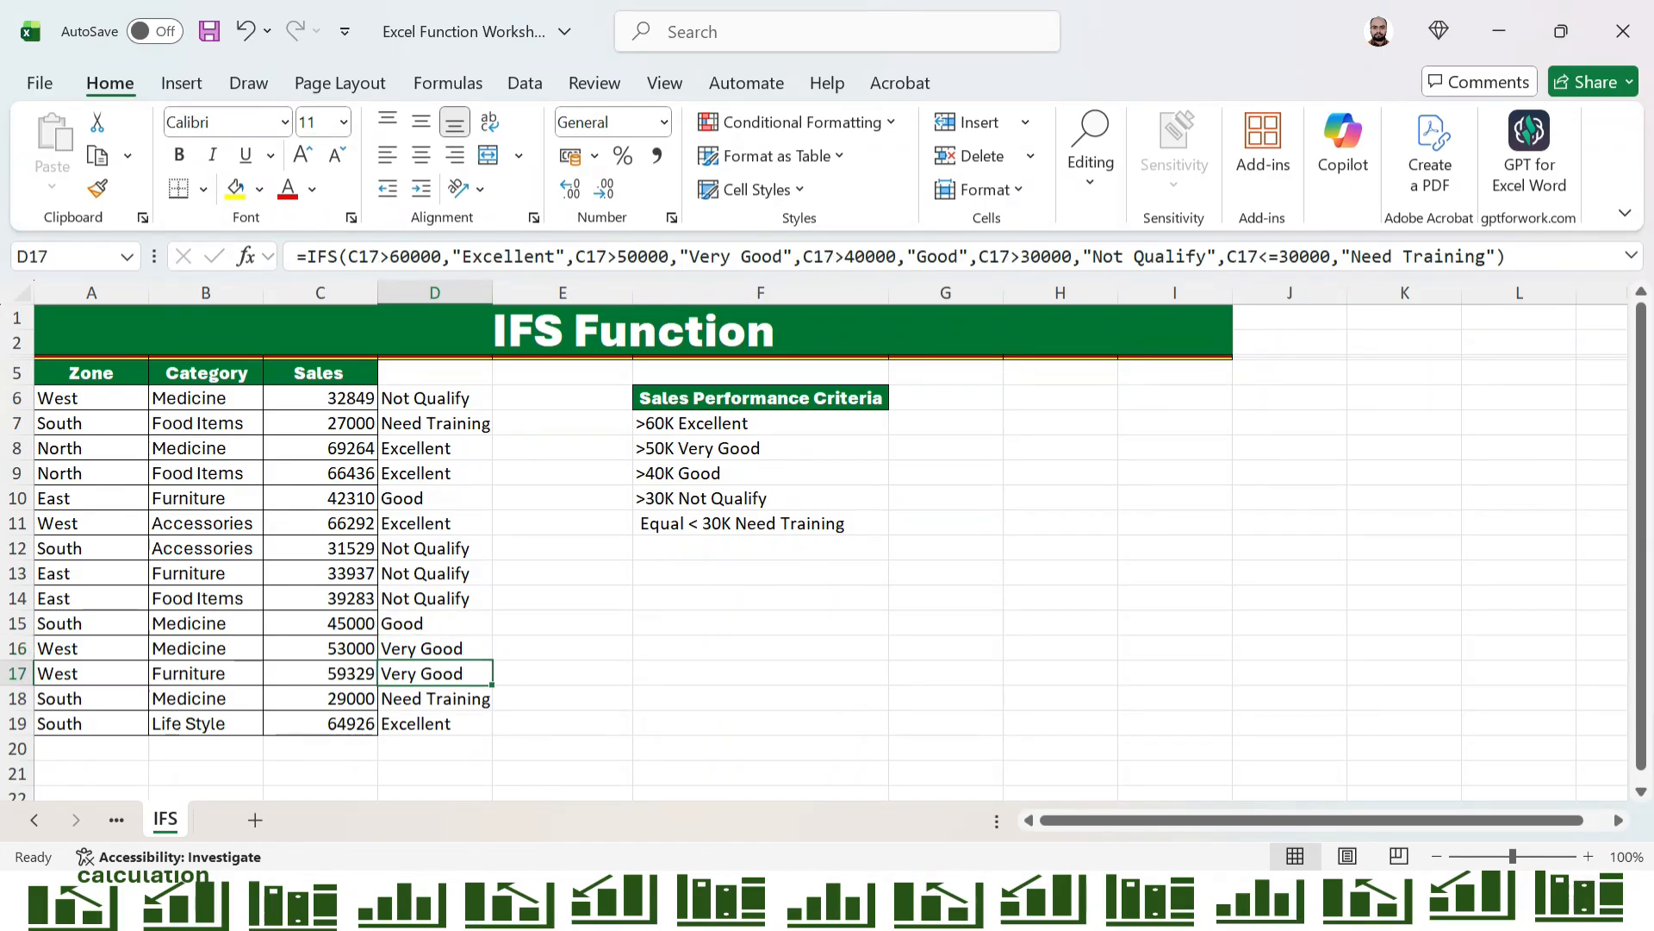
Change the last sales figure, in C19, to 30000 to test the Need Training boundary
{"action": "left_click", "coordinate": [321, 699]}
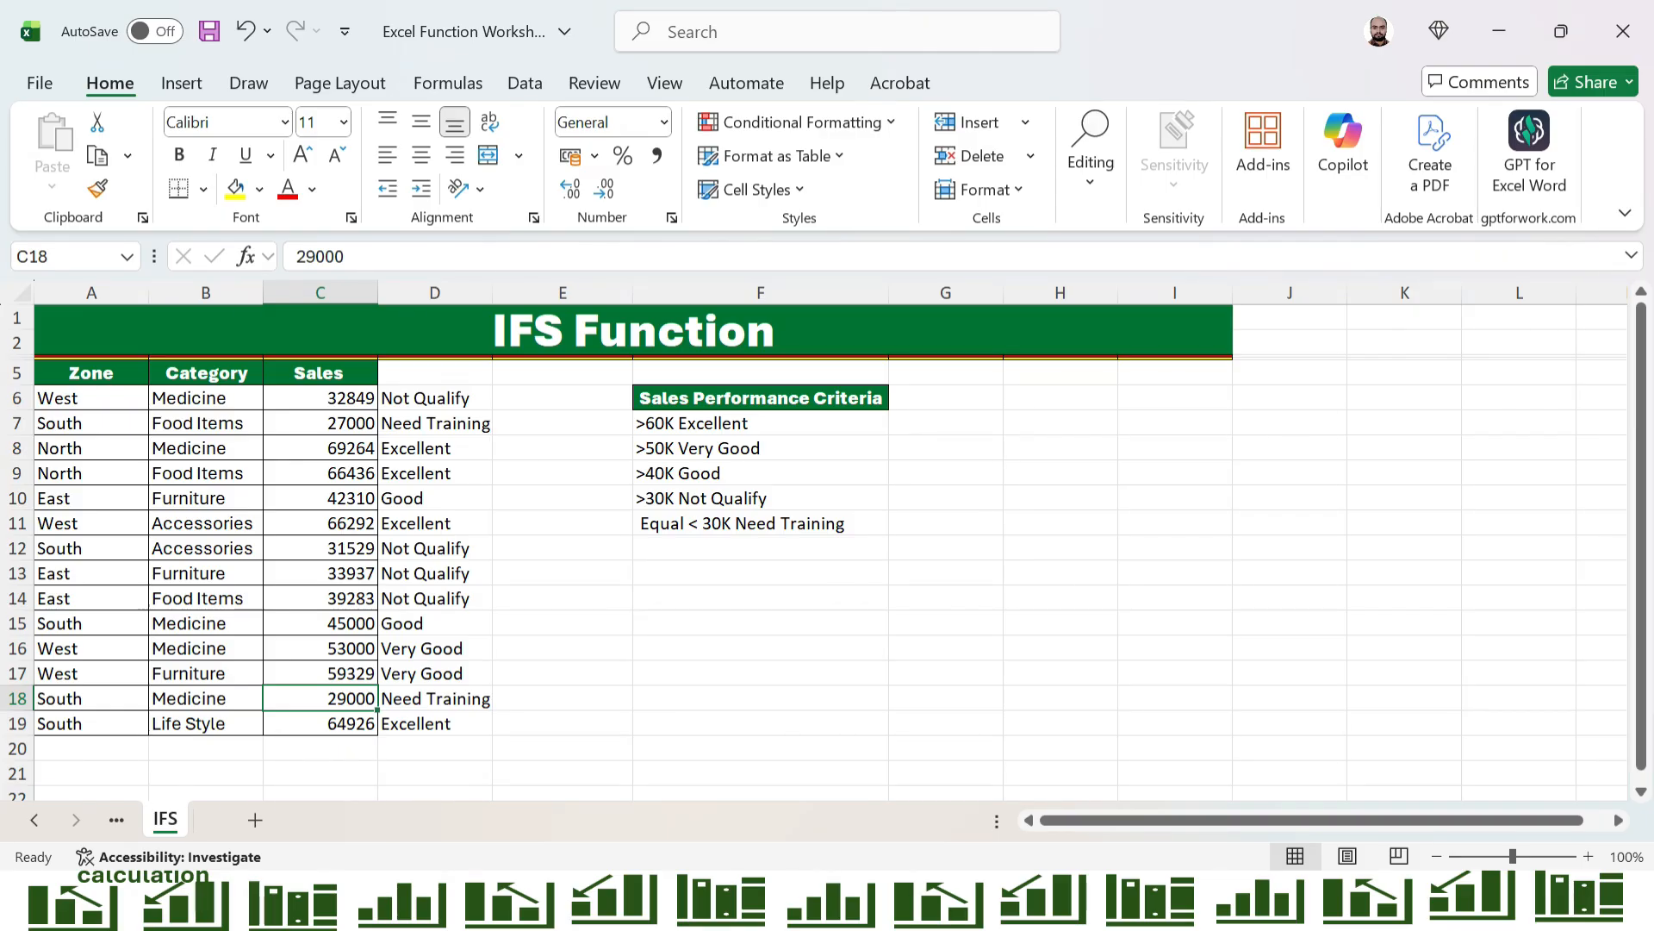
{"action": "key", "text": "Down"}
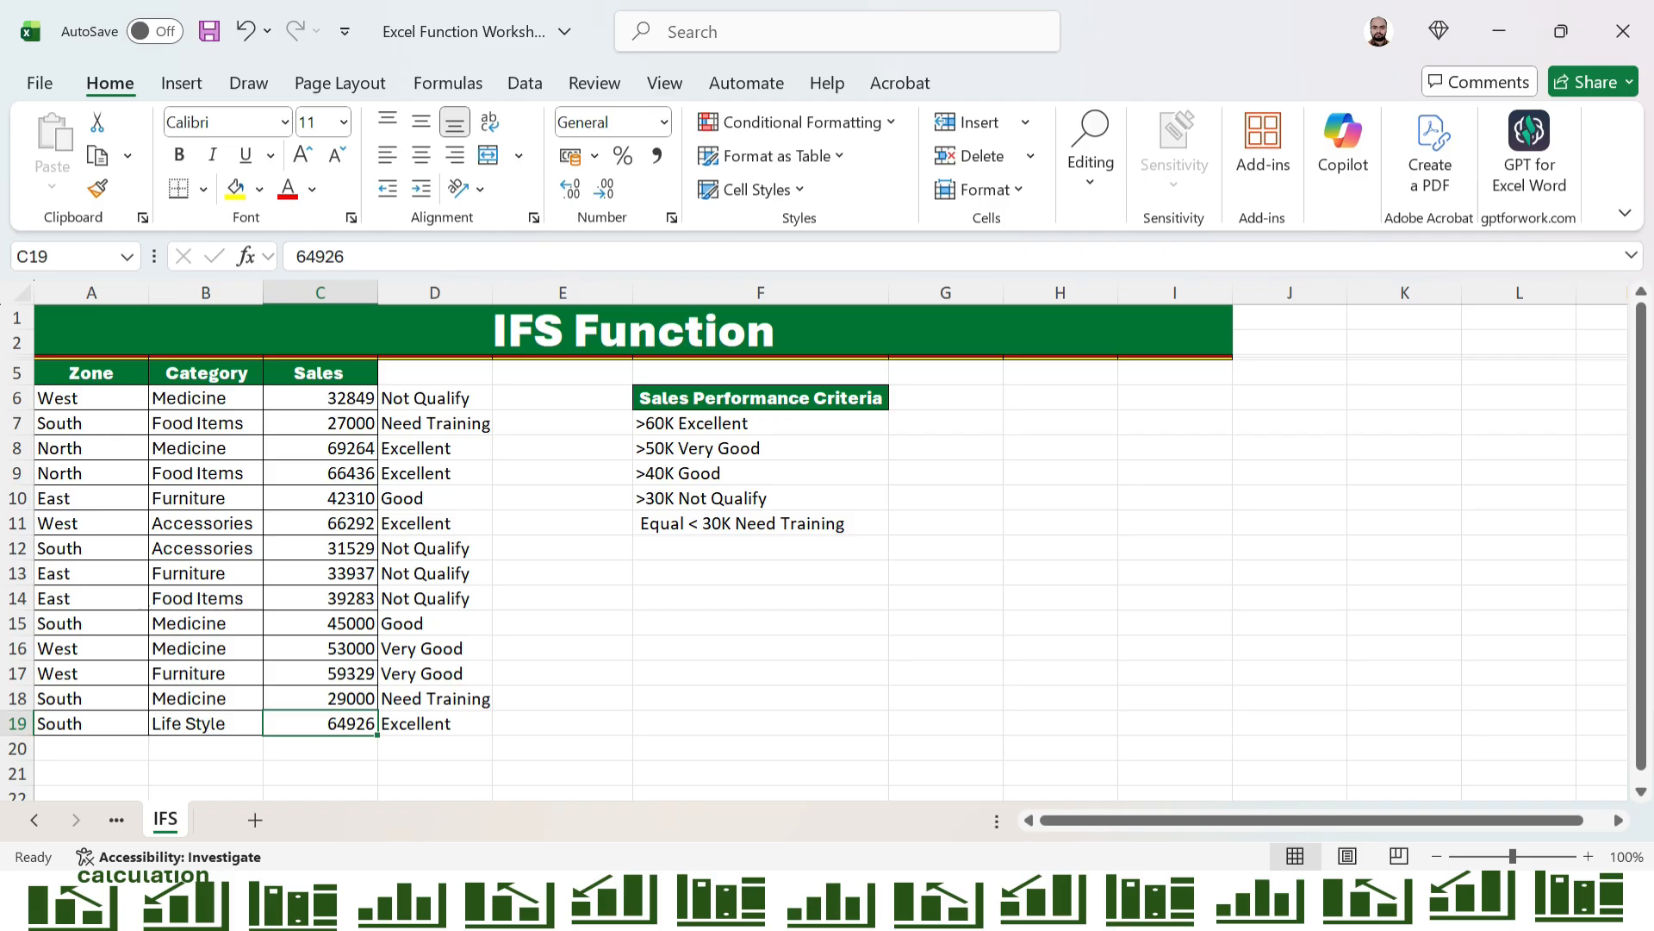
{"action": "type", "text": "30000"}
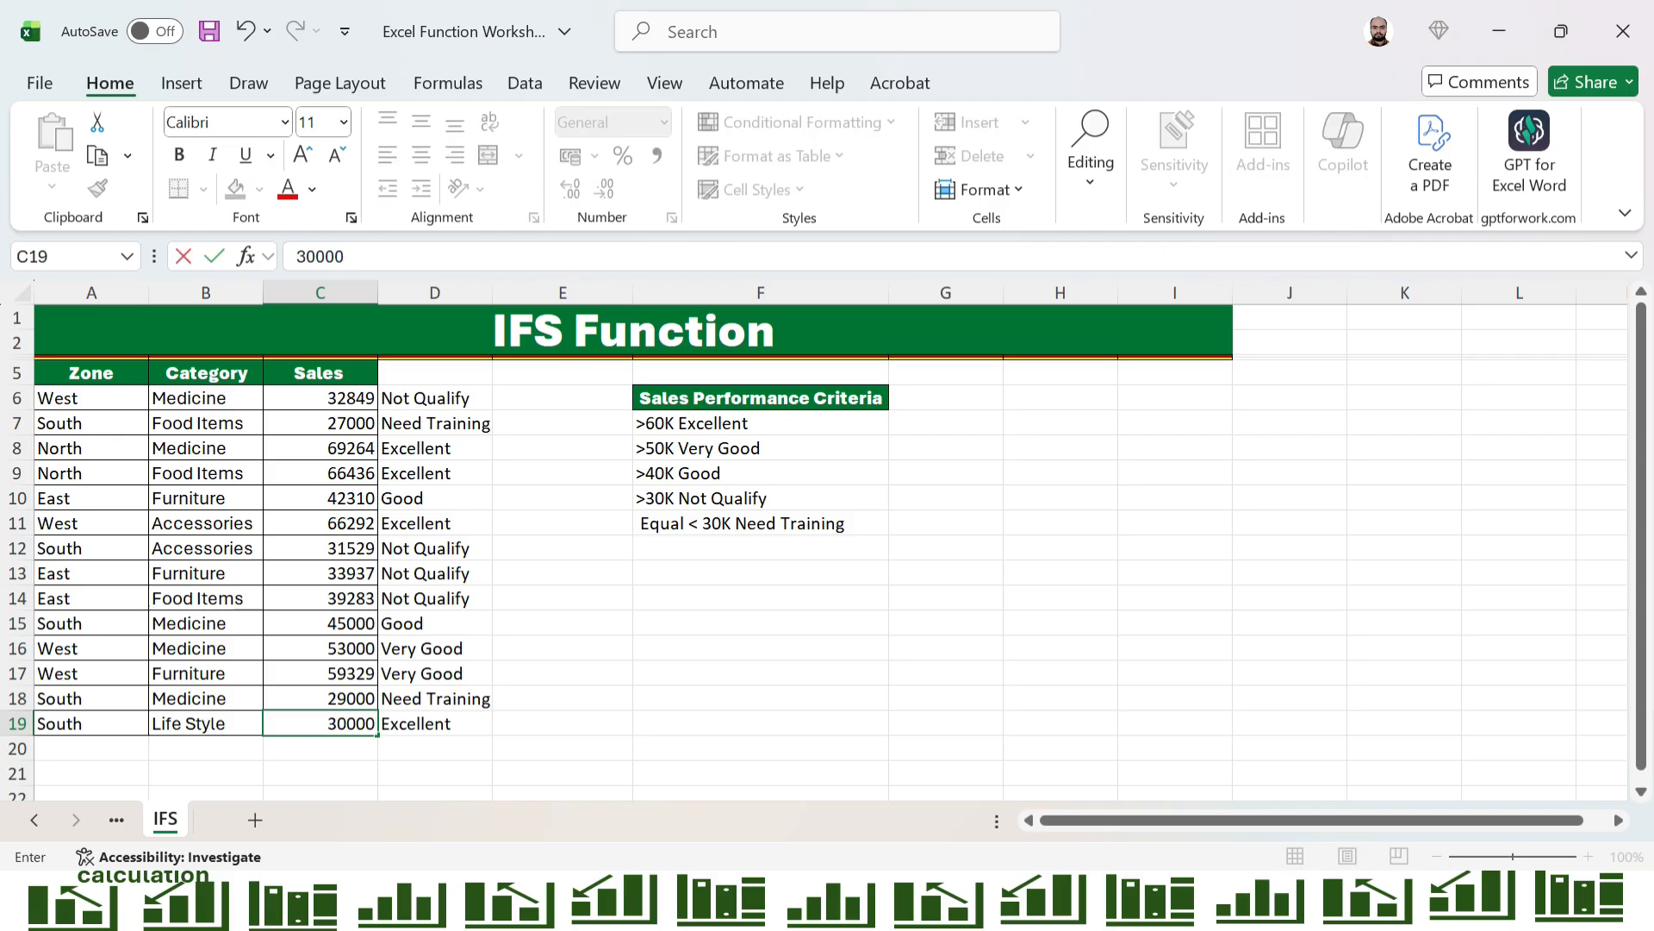
{"action": "key", "text": "Return"}
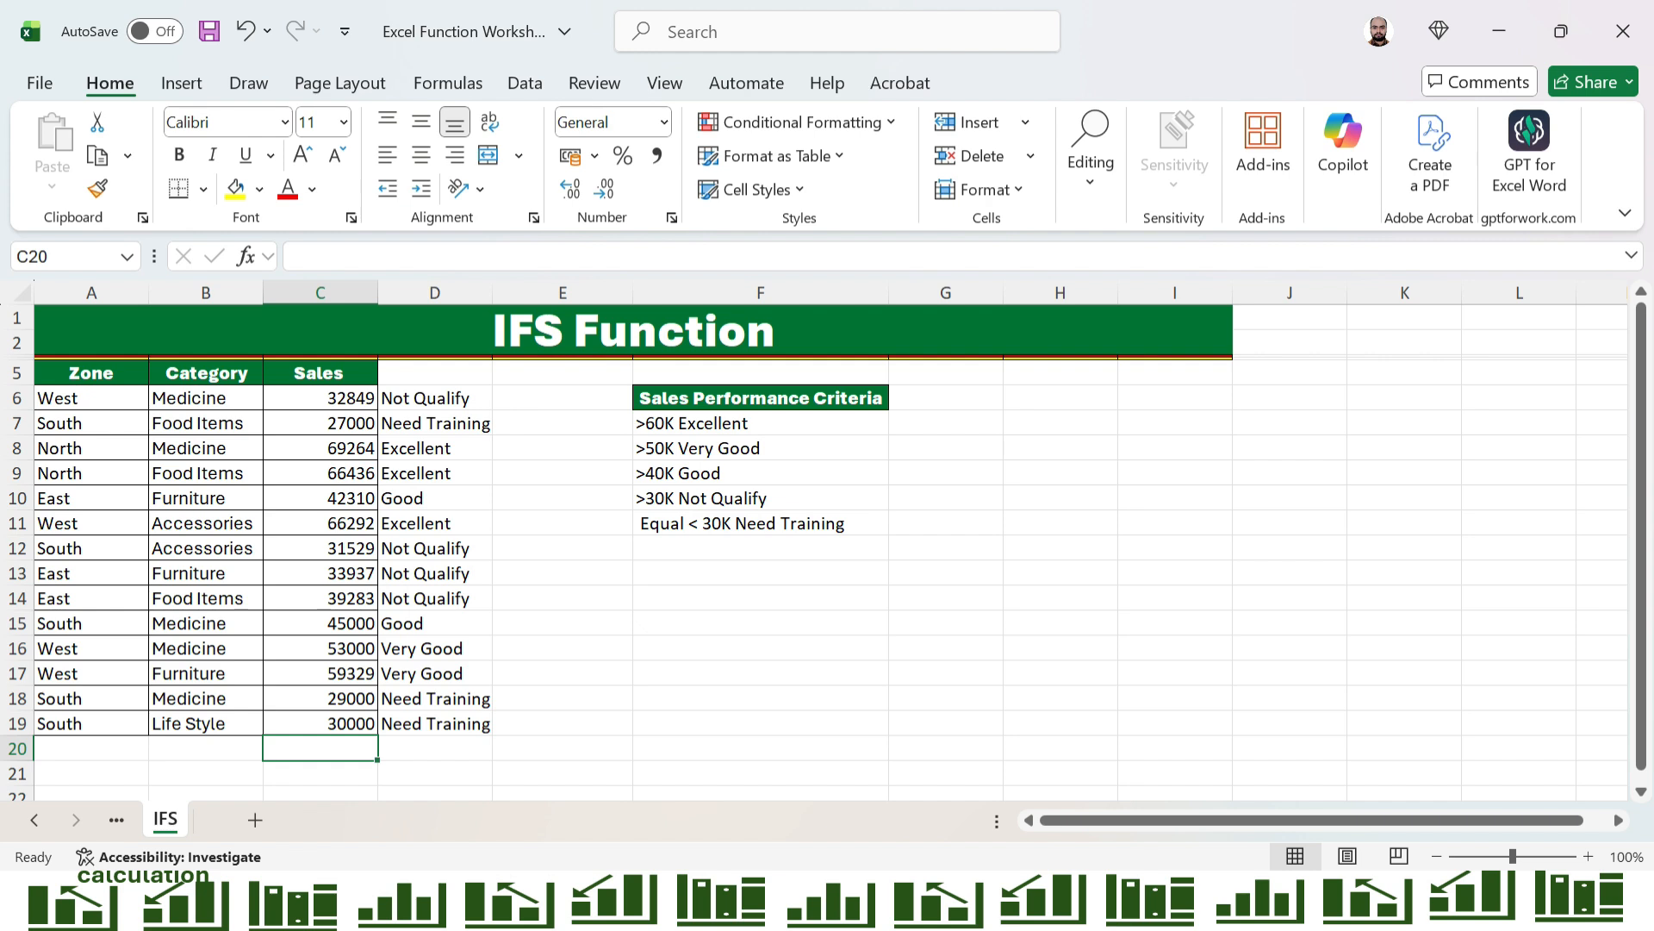
Replace the C6<=30000 condition in D6's IFS formula with TRUE as the catch-all for "Need Training"
{"action": "left_click", "coordinate": [435, 398]}
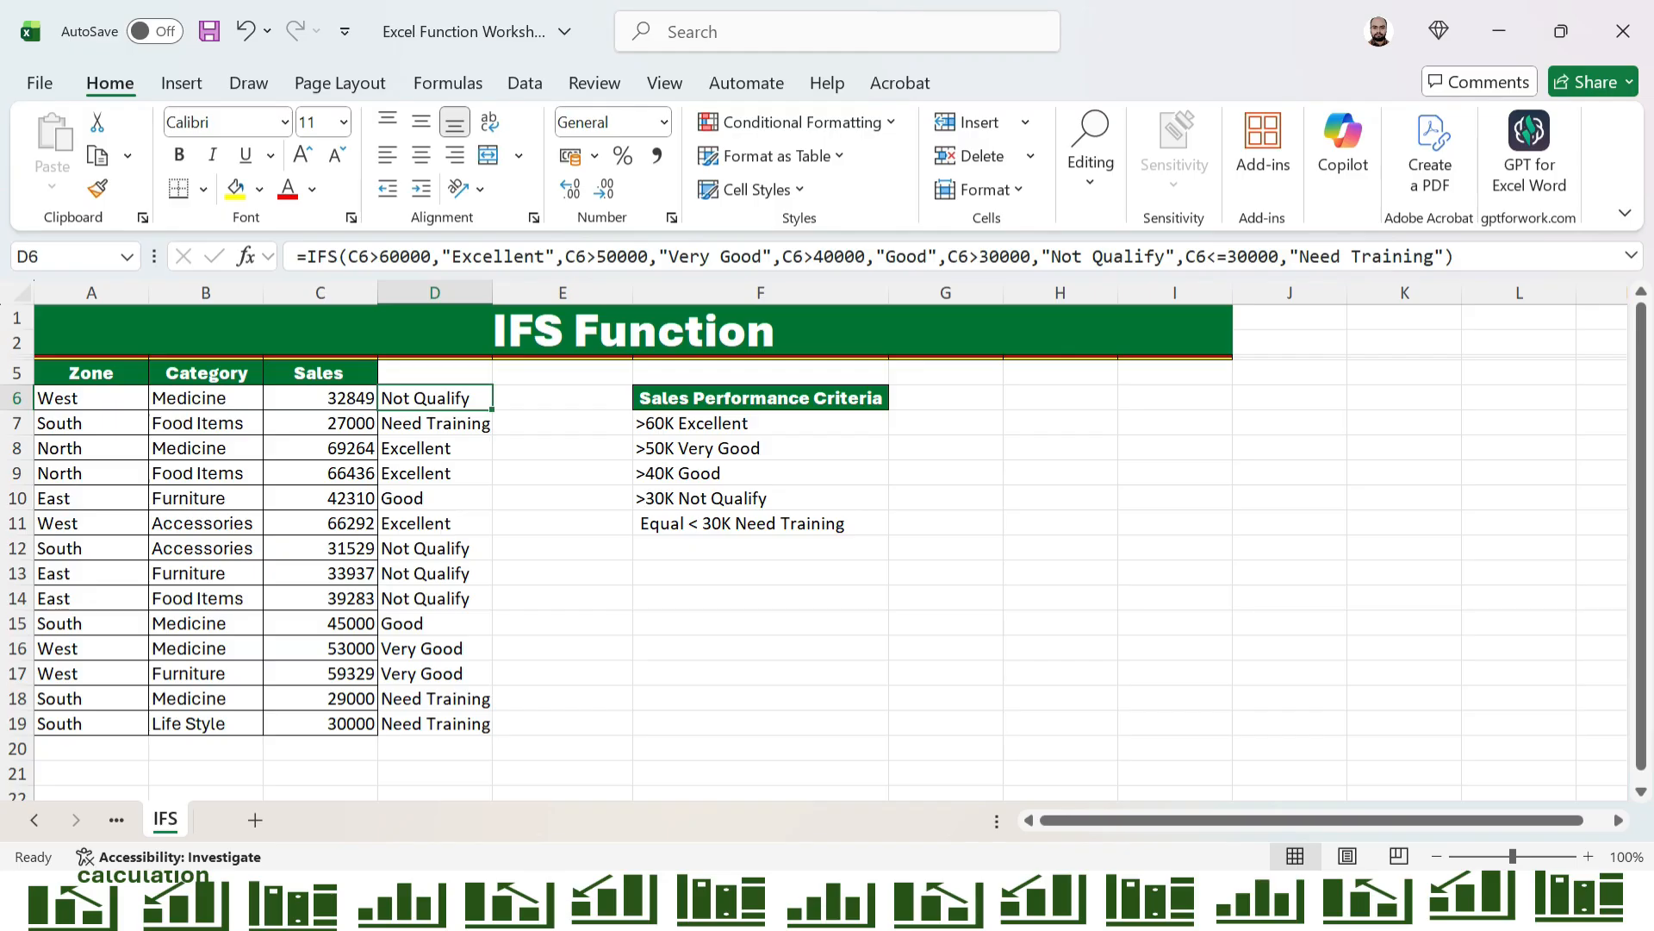
{"action": "left_click", "coordinate": [1280, 256]}
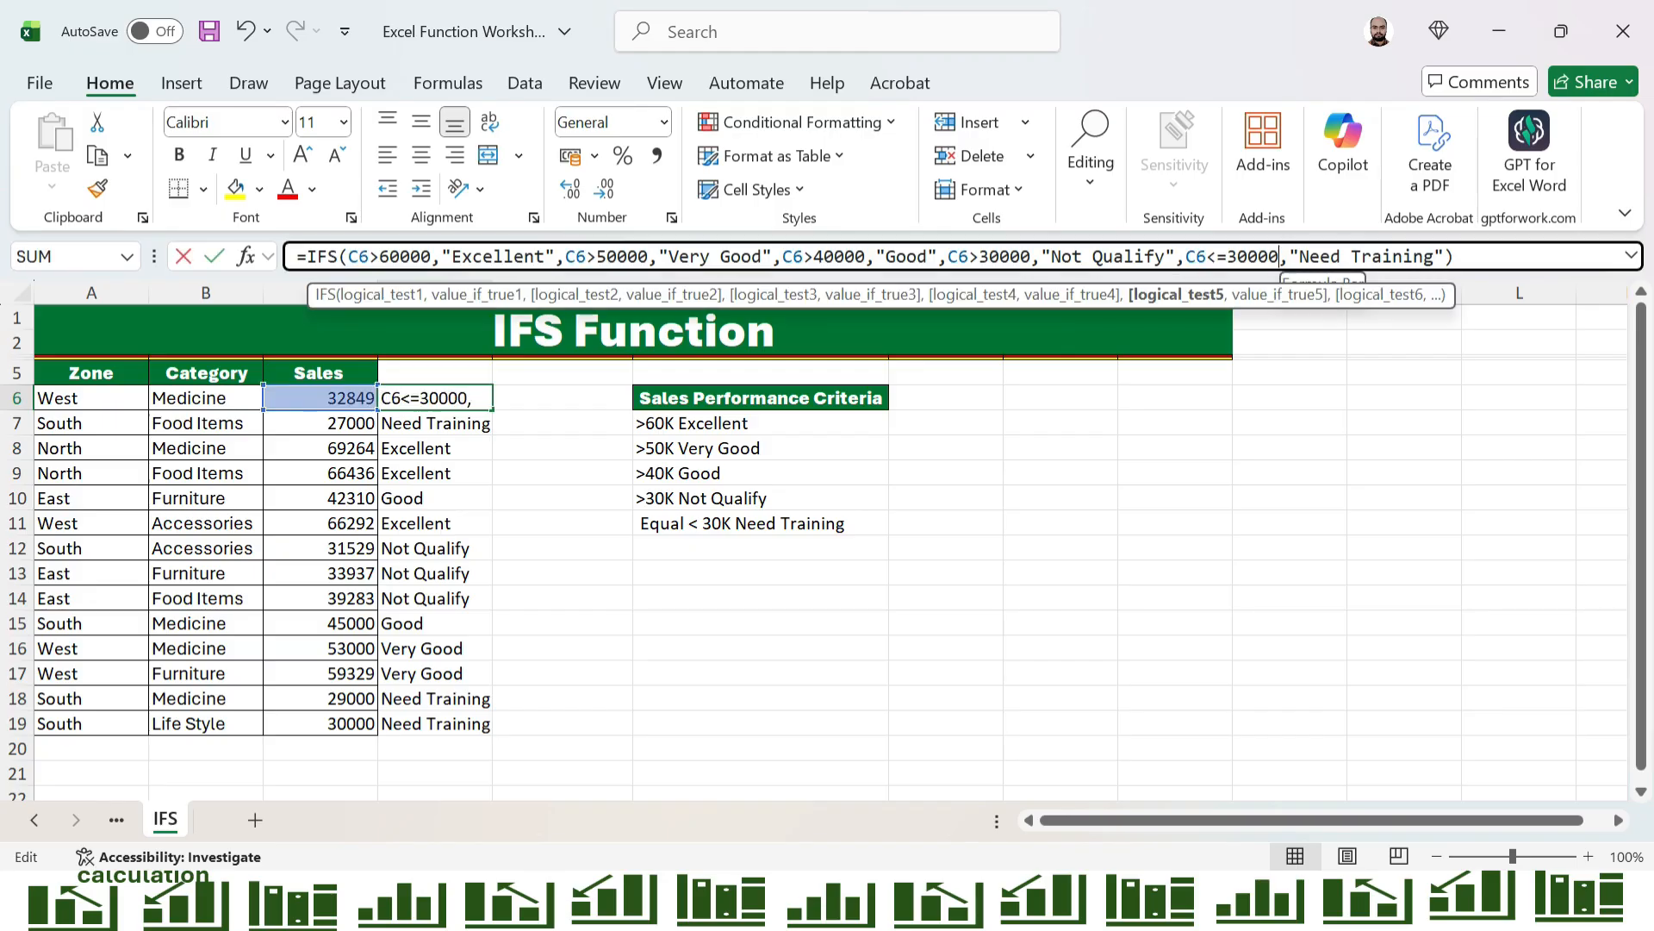
{"action": "left_click_drag", "start_coordinate": [1279, 256], "coordinate": [1185, 256]}
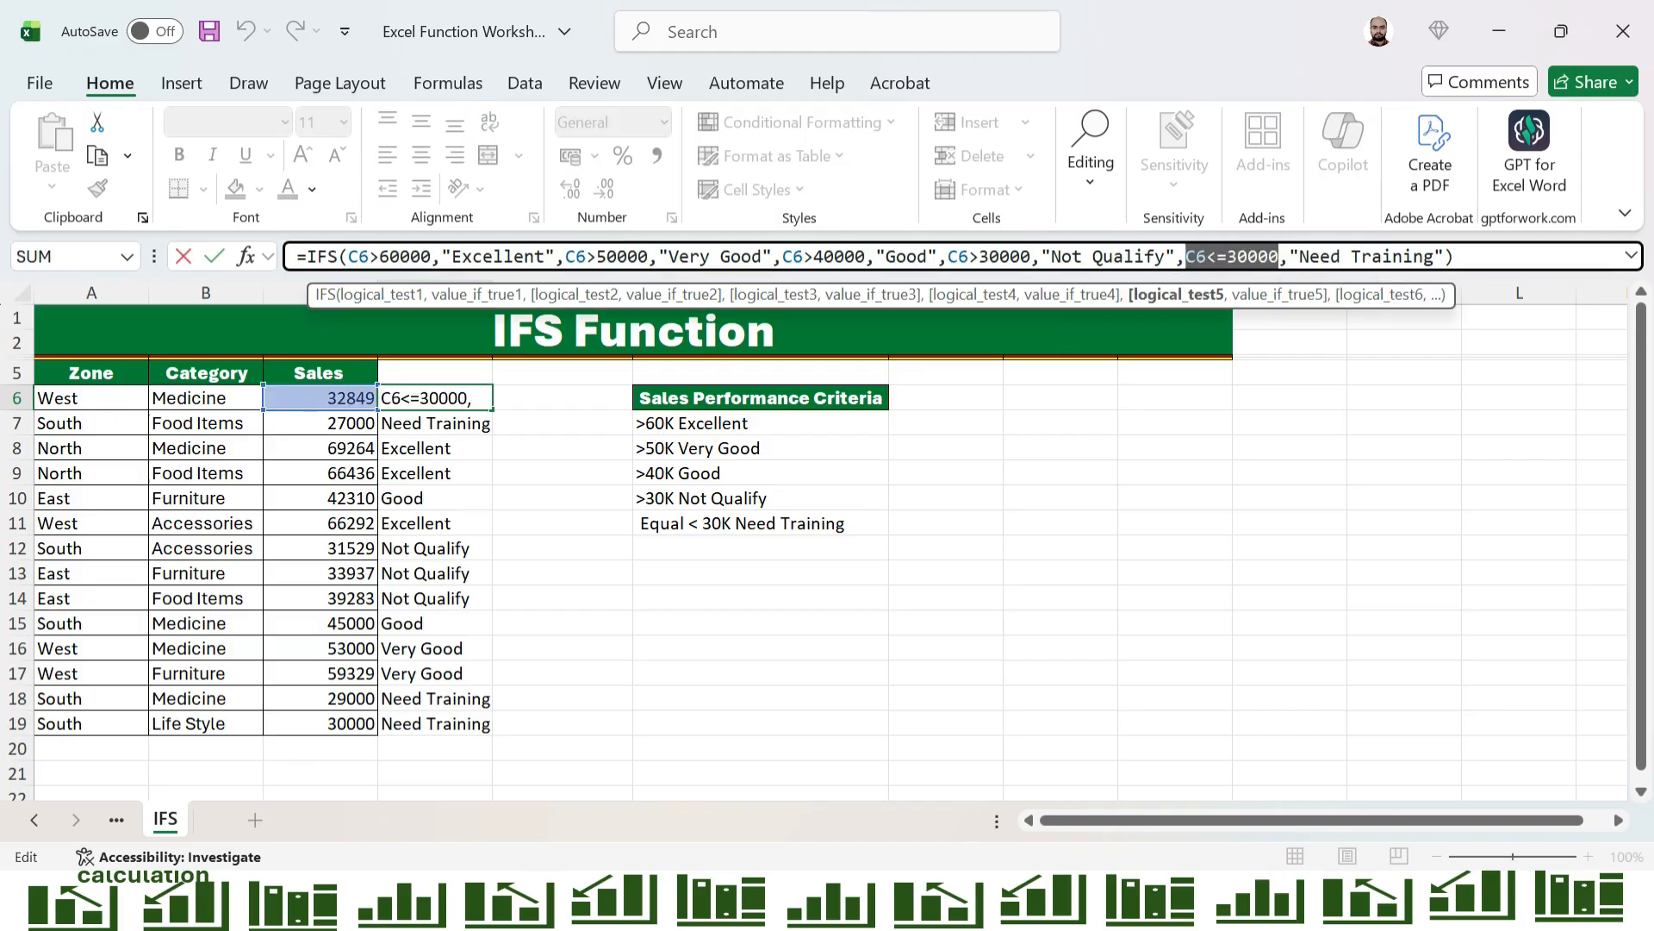
{"action": "type", "text": "TR"}
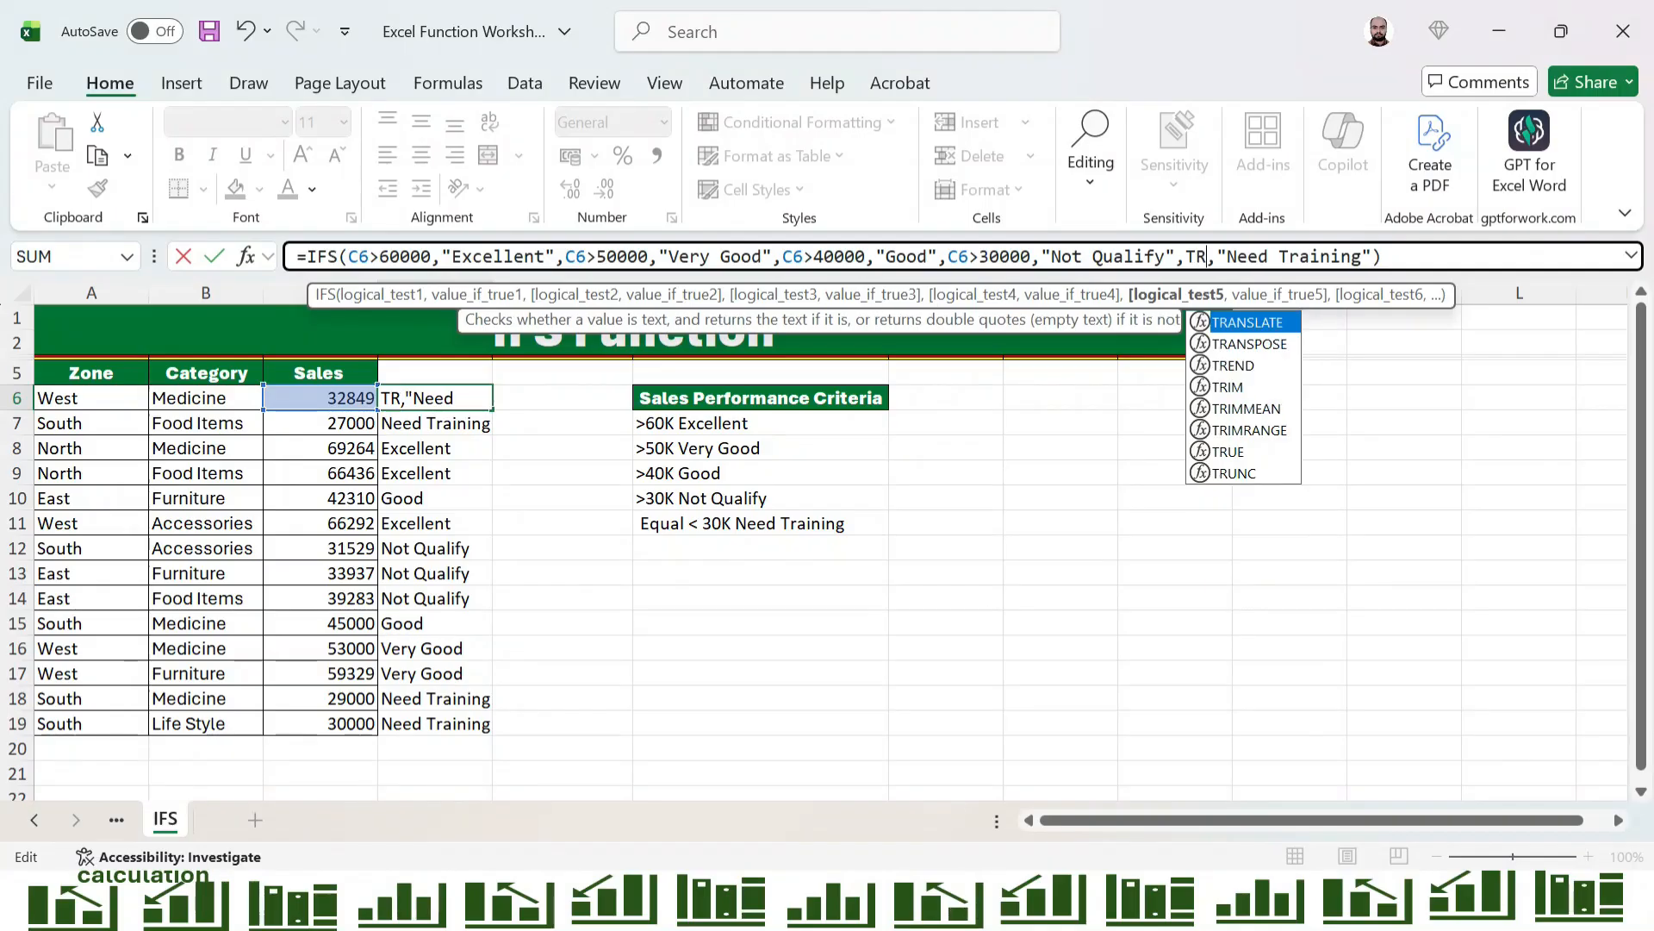
{"action": "type", "text": "UE"}
{"action": "key", "text": "Return"}
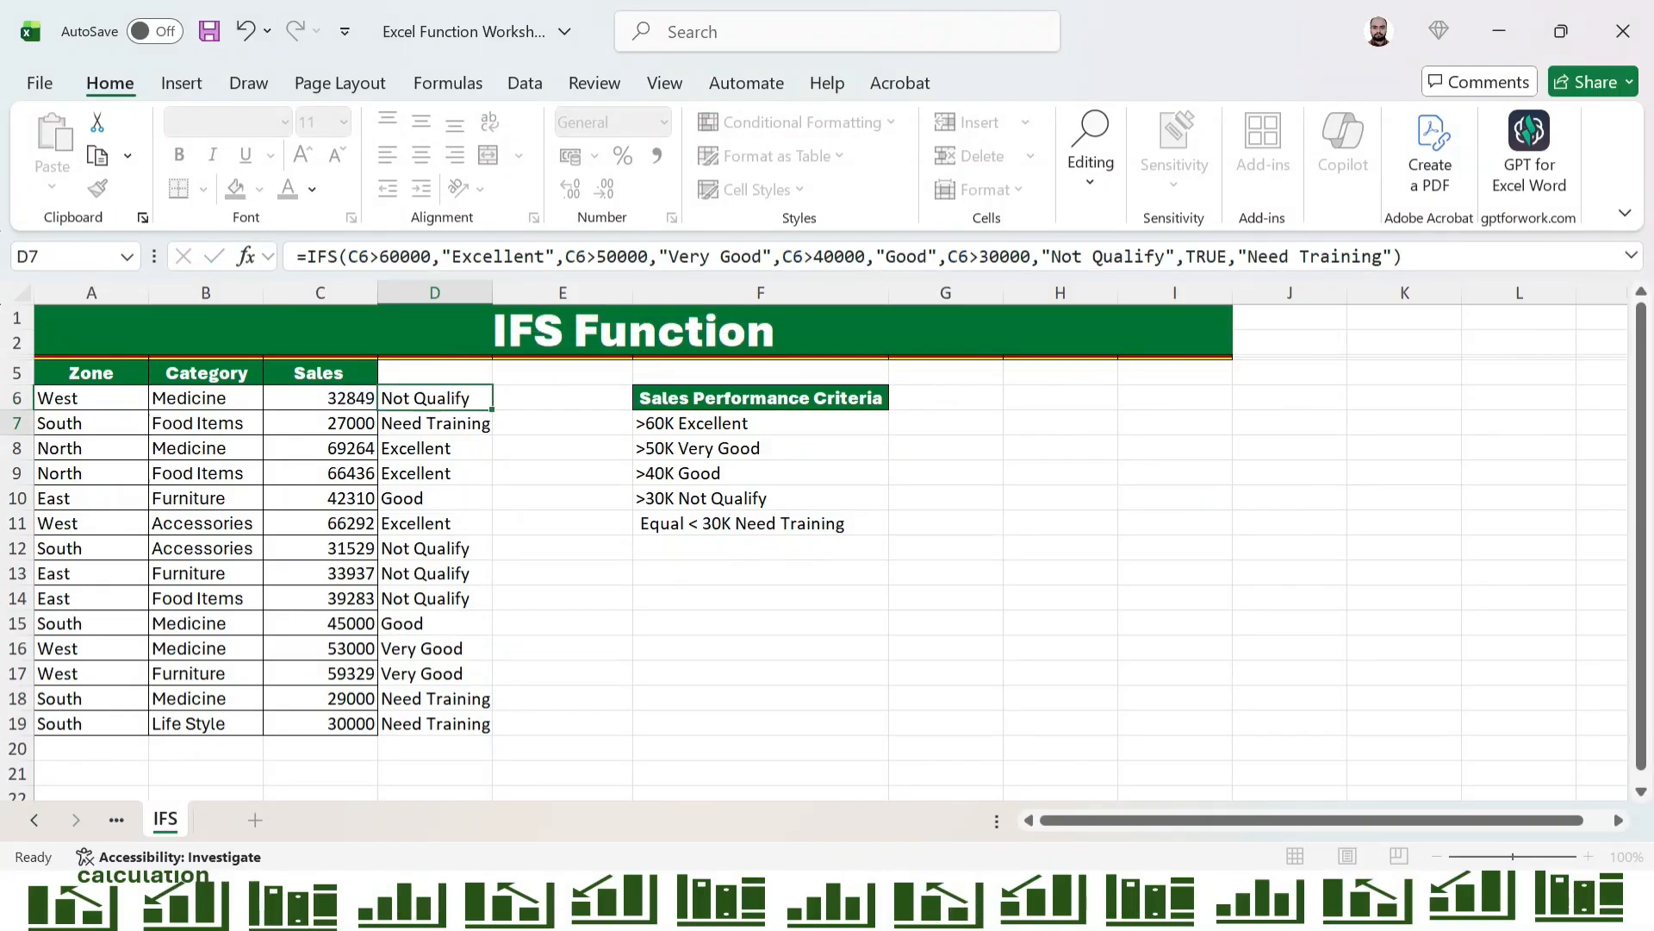
Fill the revised IFS formula from D6 down through D19, then return to D6
{"action": "key", "text": "Up"}
{"action": "key", "text": "ctrl+shift+Down"}
{"action": "key", "text": "ctrl+d"}
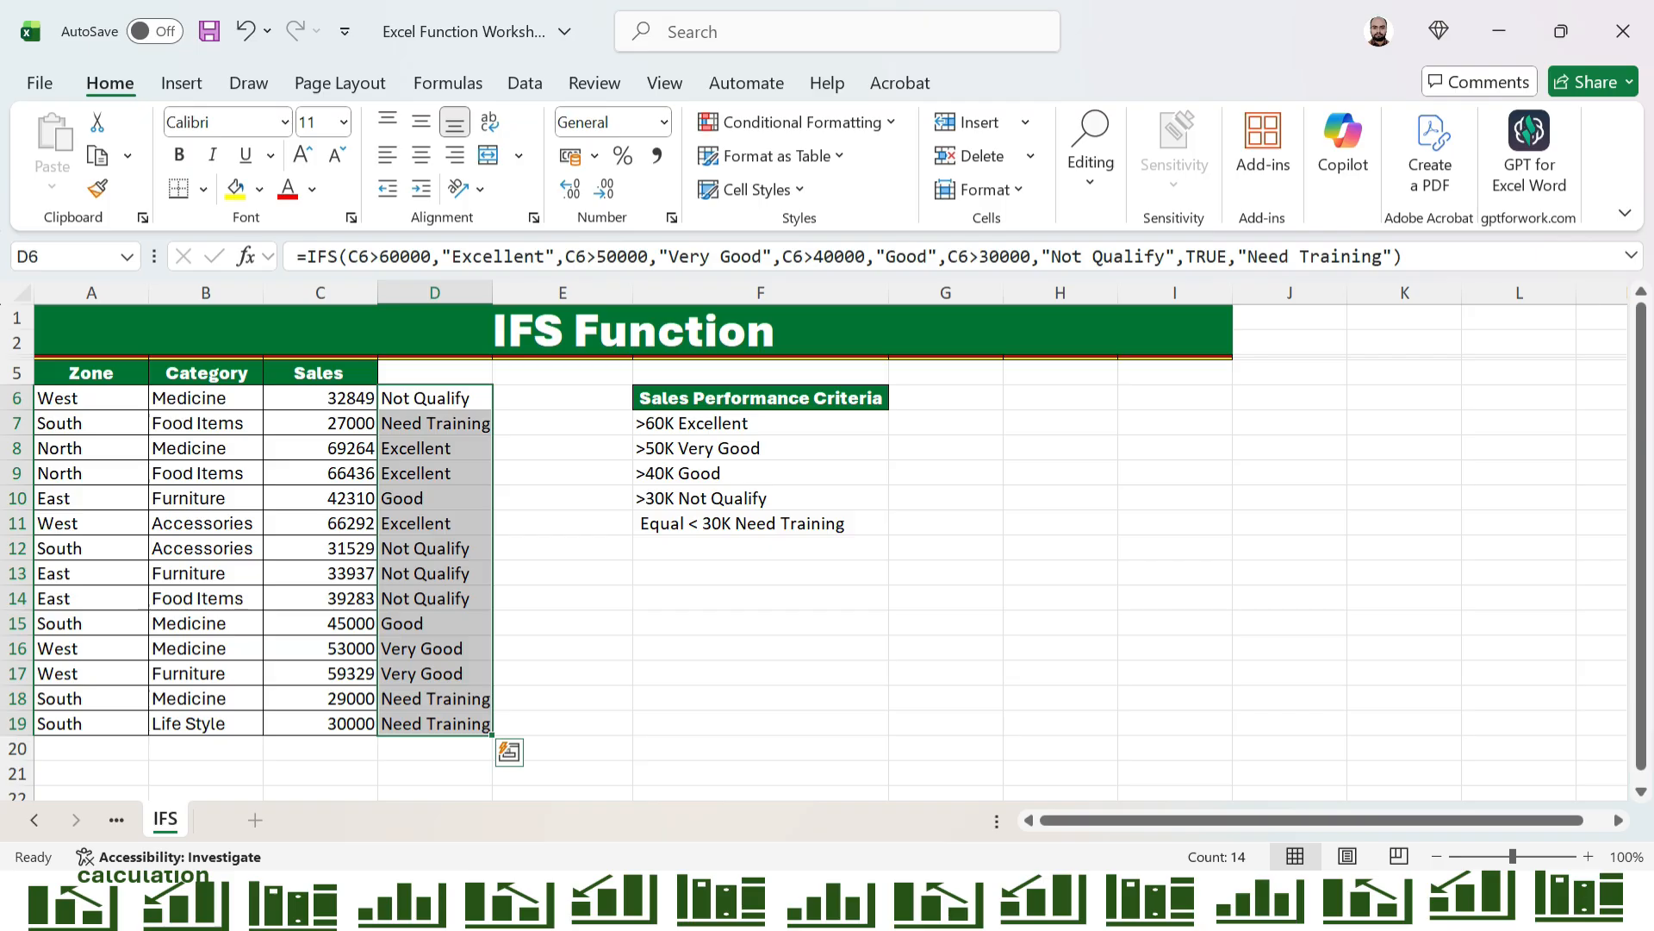
{"action": "key", "text": "Up"}
{"action": "key", "text": "Down"}
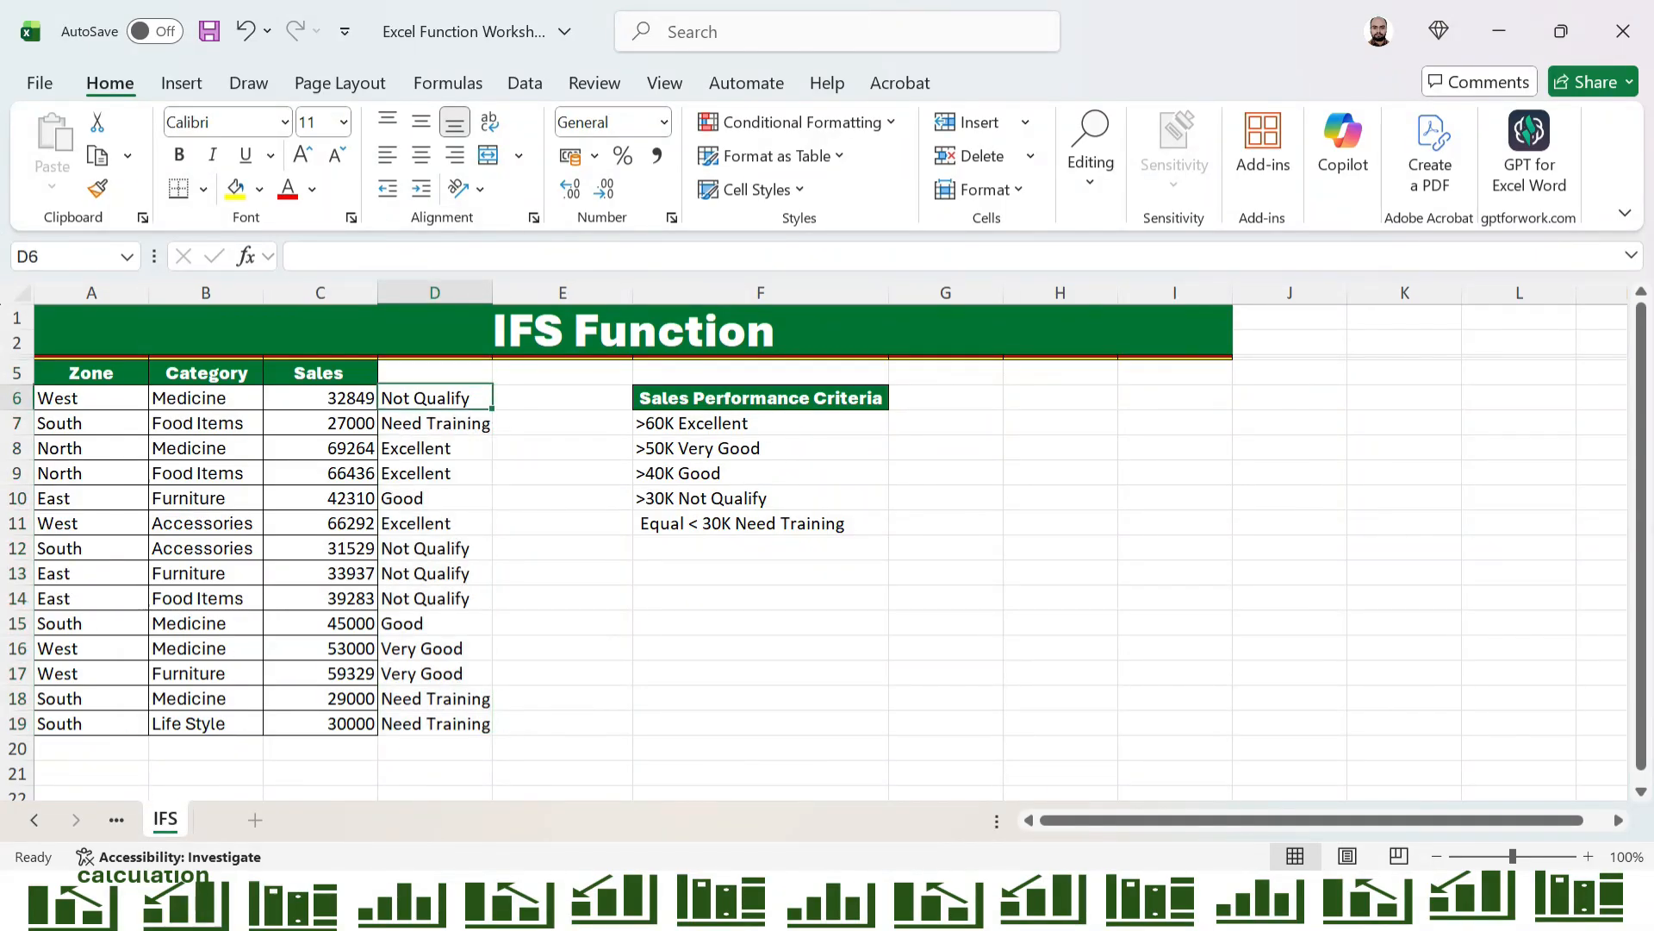
{"action": "key", "text": "alt+Tab"}
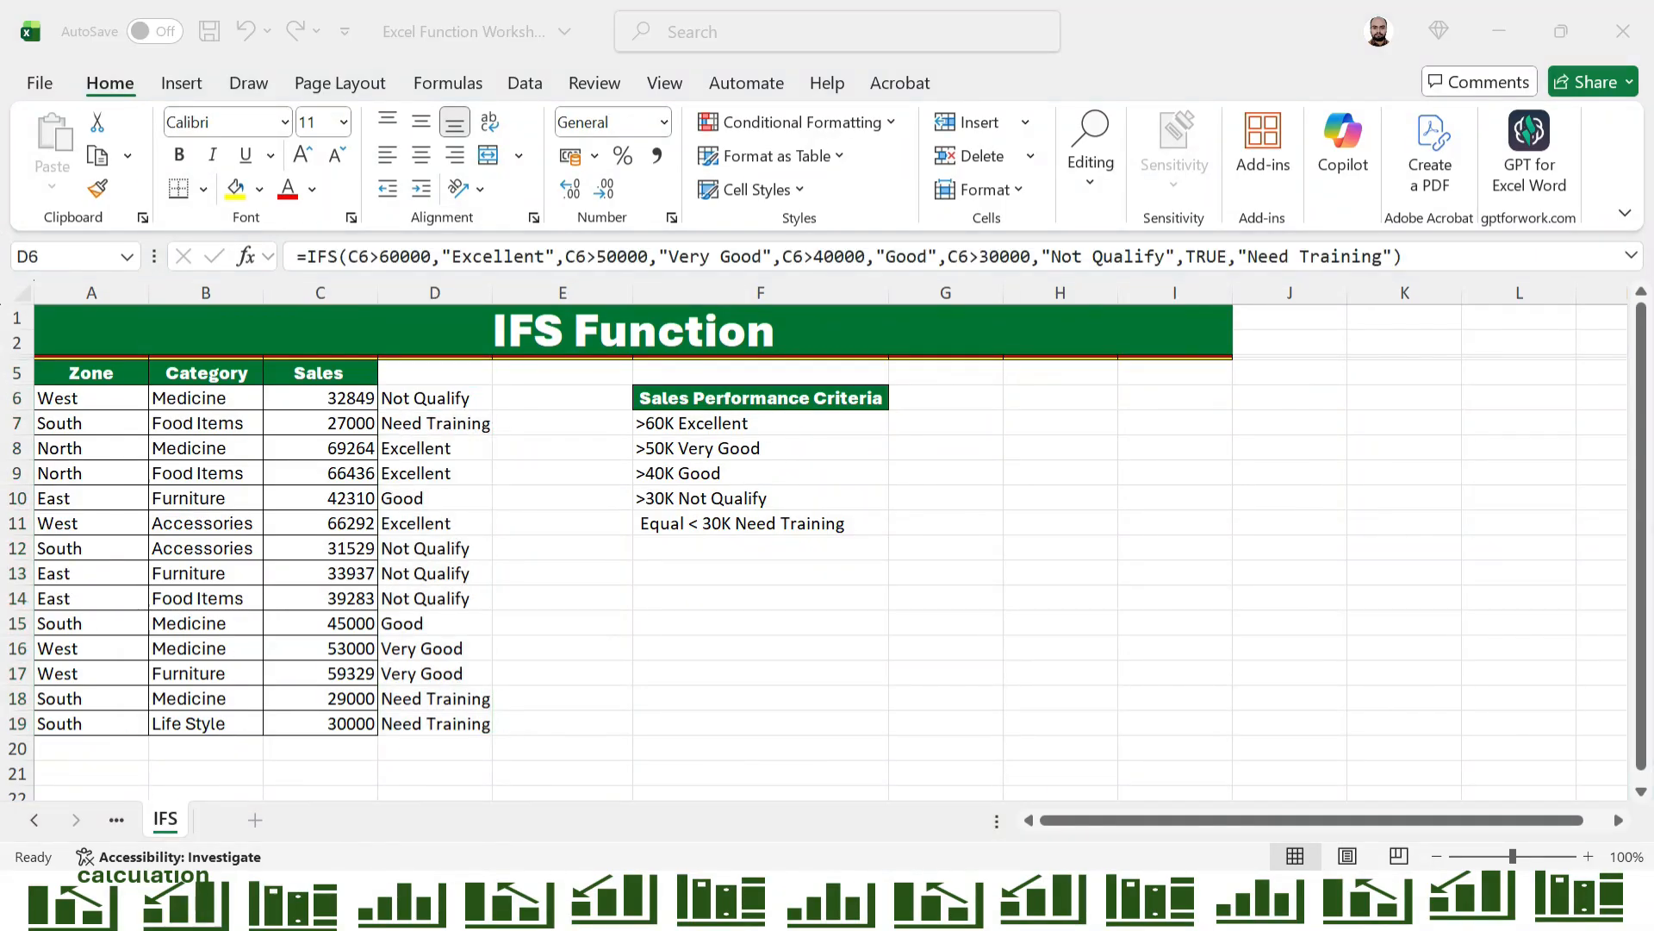